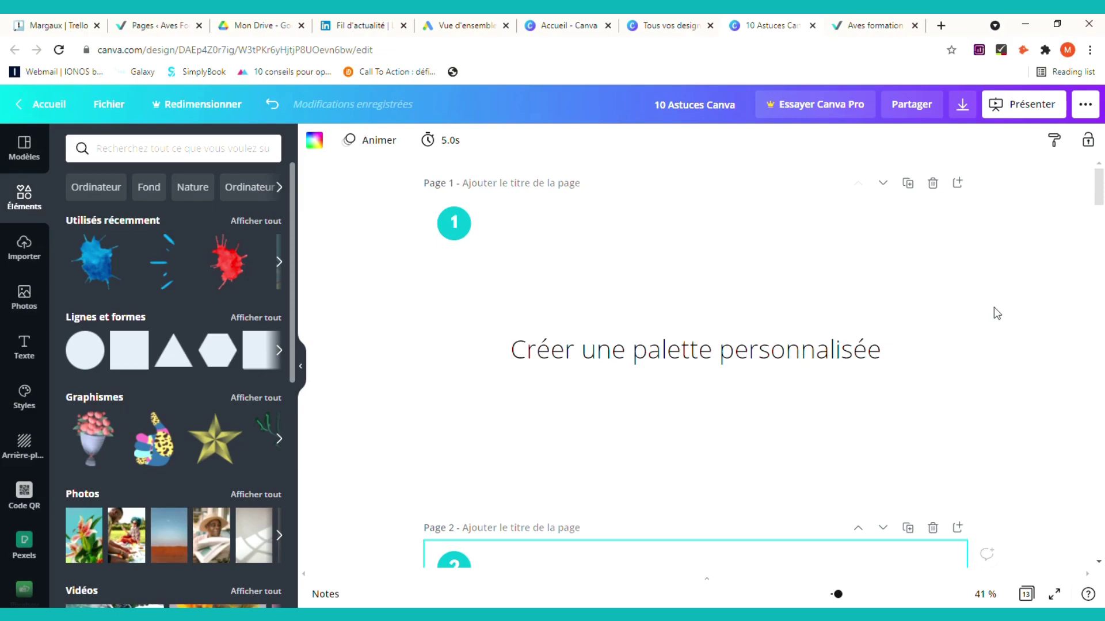
- Open the Identité visuelle page and examine the brand colour palette
{"action": "left_click", "coordinate": [75, 104]}
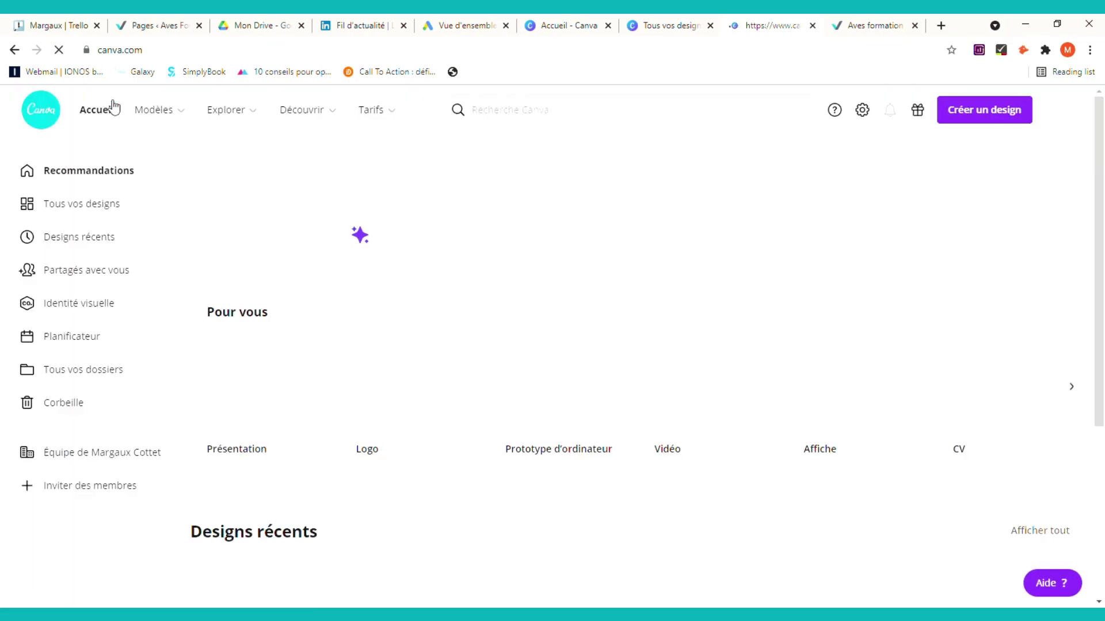
{"action": "left_click", "coordinate": [85, 313]}
{"action": "scroll", "coordinate": [574, 351], "scroll_direction": "down", "scroll_amount": 3}
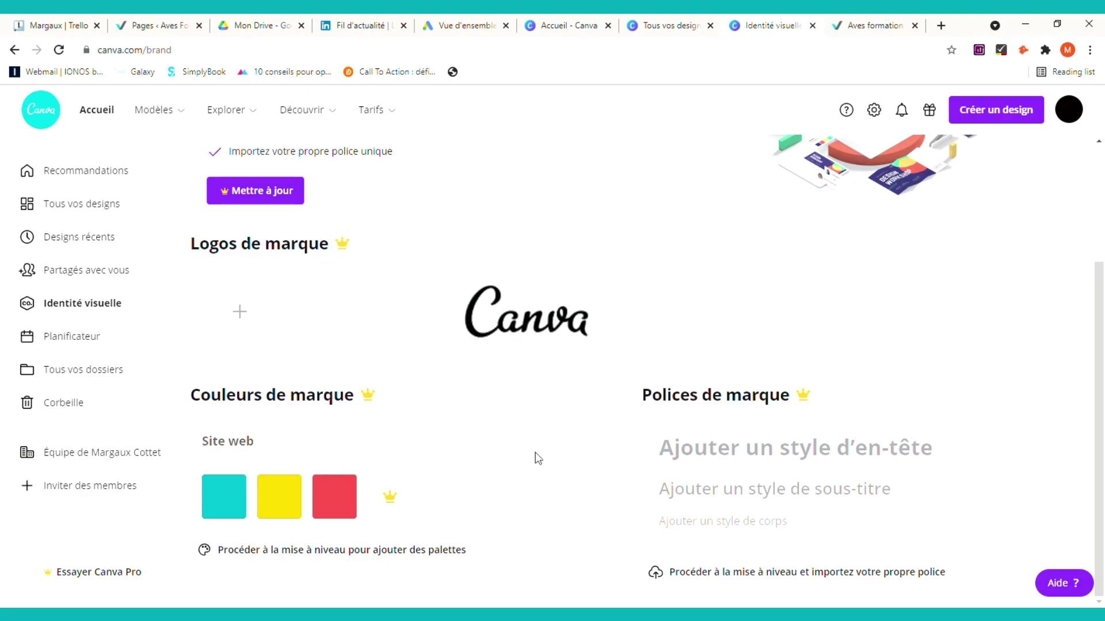
{"action": "scroll", "coordinate": [535, 458], "scroll_direction": "up", "scroll_amount": 3}
- Reopen the 10 Astuces Canva design and move the page 2 title up close to the number 2 badge's height
{"action": "left_click", "coordinate": [813, 25]}
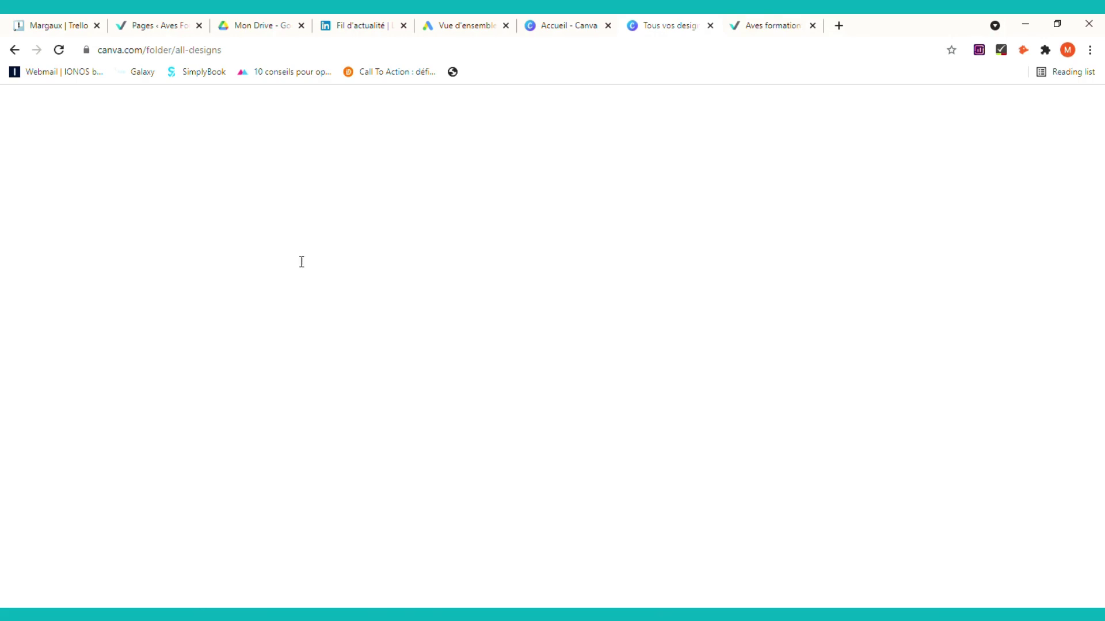
{"action": "left_click", "coordinate": [340, 268]}
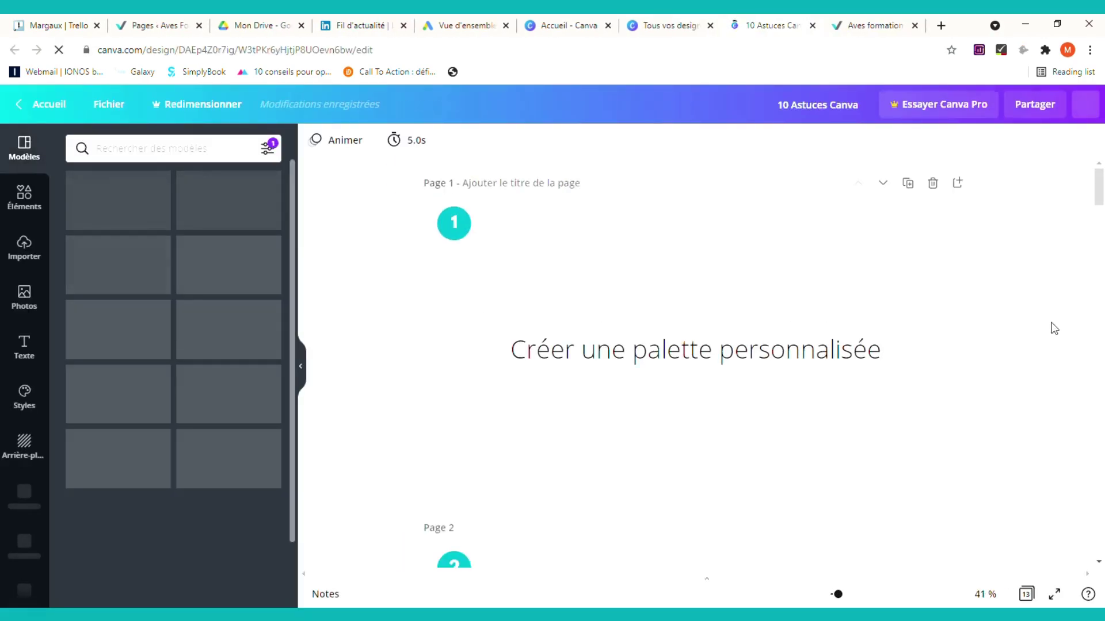
{"action": "scroll", "coordinate": [1053, 326], "scroll_direction": "down", "scroll_amount": 5}
{"action": "scroll", "coordinate": [1054, 329], "scroll_direction": "down", "scroll_amount": 1}
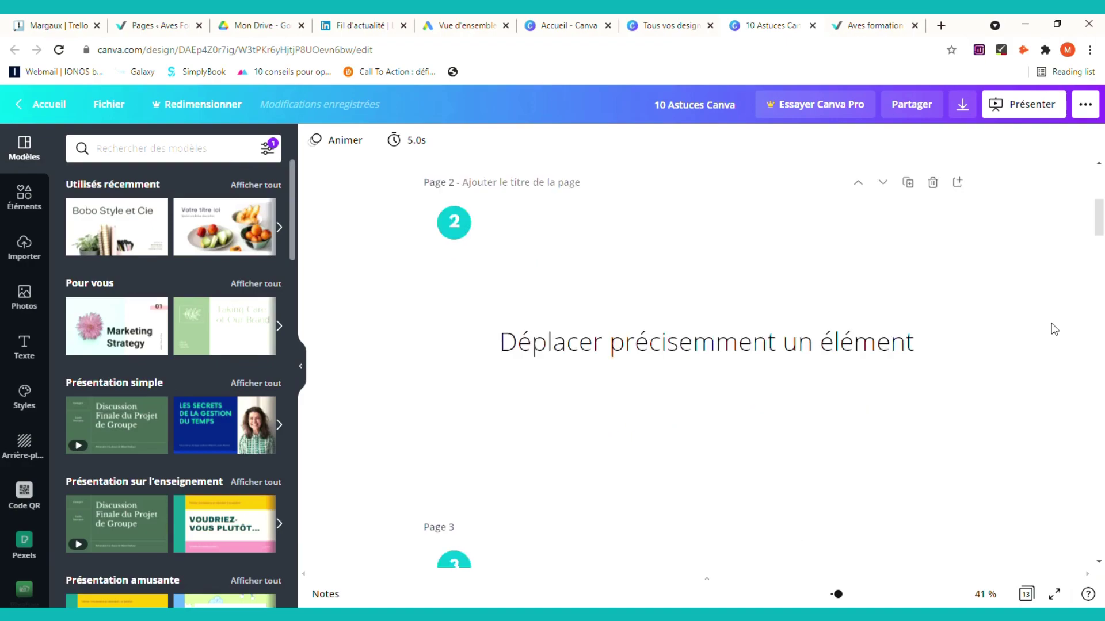
{"action": "left_click_drag", "start_coordinate": [671, 339], "coordinate": [679, 249]}
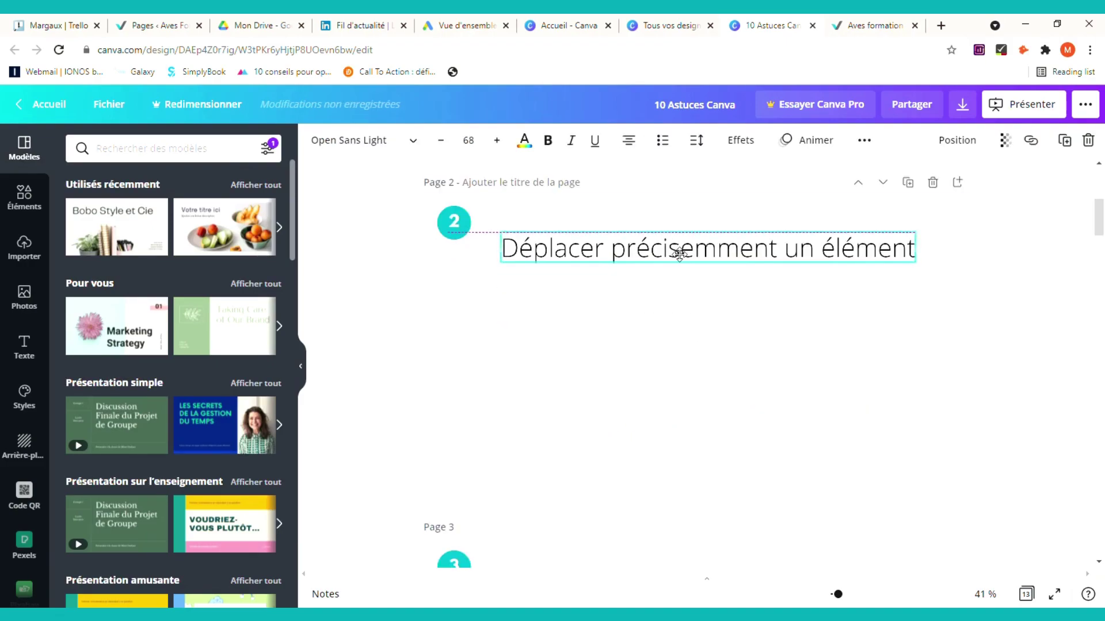
- Add the pink flower vase graphic to page 2 and shrink it so it sits below the title
{"action": "left_click", "coordinate": [23, 195]}
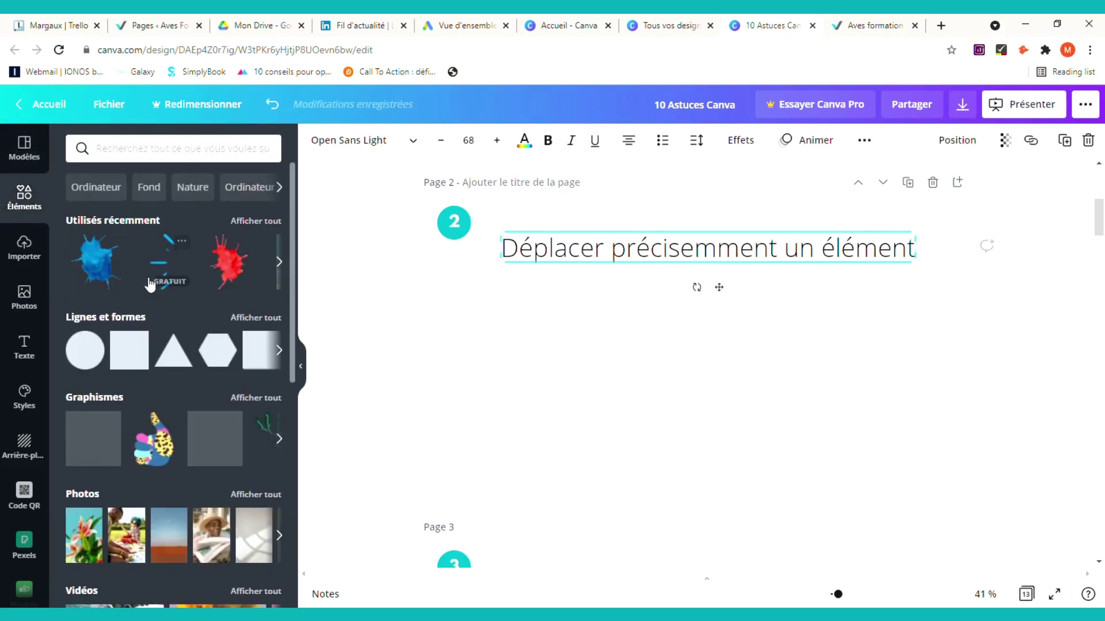
{"action": "scroll", "coordinate": [144, 397], "scroll_direction": "down", "scroll_amount": 3}
{"action": "left_click", "coordinate": [92, 233]}
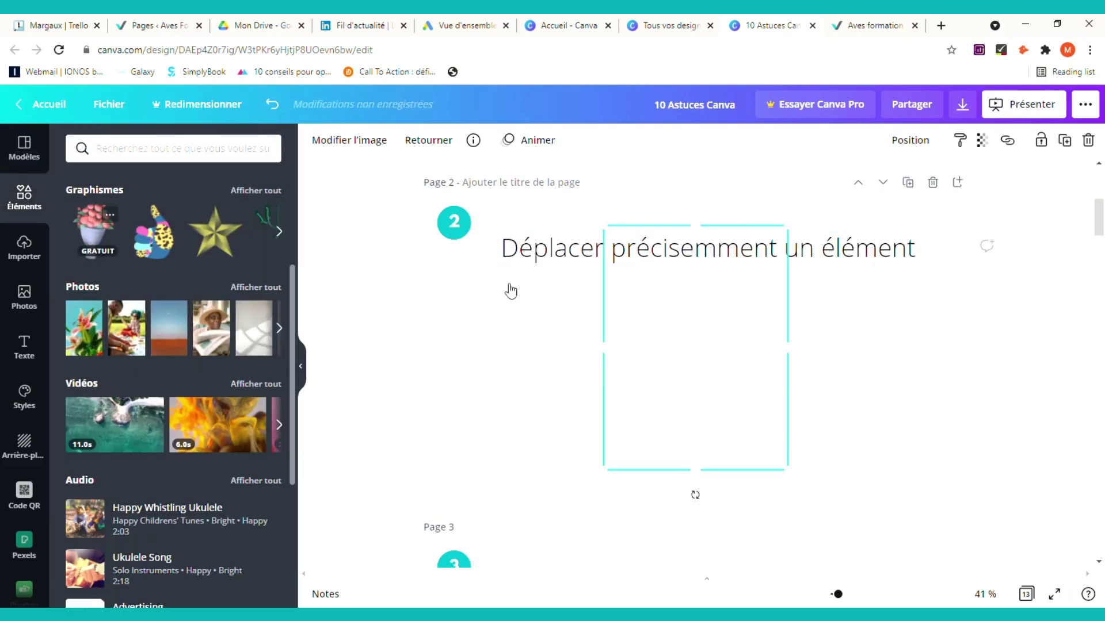
{"action": "left_click_drag", "start_coordinate": [788, 225], "coordinate": [733, 299]}
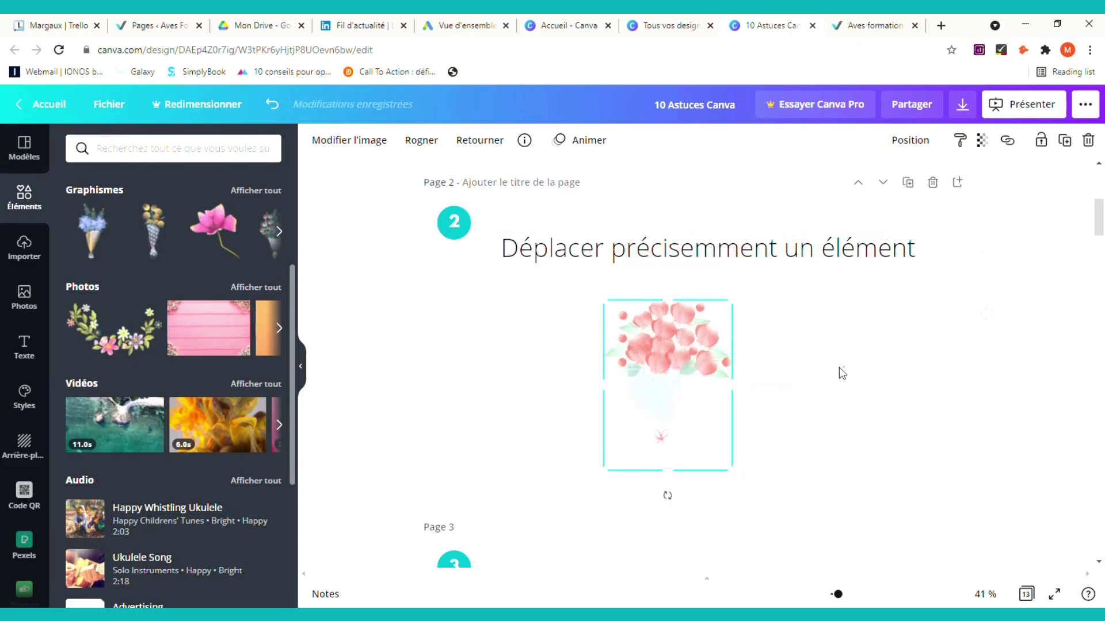
{"action": "left_click_drag", "start_coordinate": [701, 397], "coordinate": [699, 385]}
- Nudge the flower vase graphic on page 2 in small increments, slightly right and left and mostly upward
{"action": "left_click", "coordinate": [829, 382]}
{"action": "left_click", "coordinate": [708, 370]}
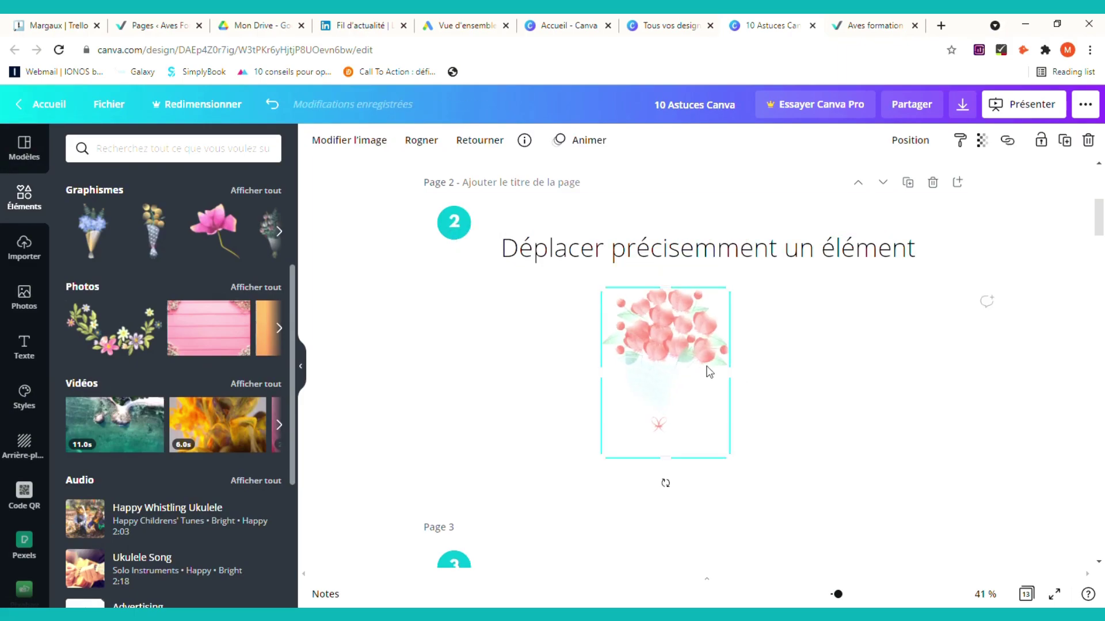
{"action": "key", "text": "Right"}
{"action": "key", "text": "Right"}
{"action": "key", "text": "Right"}
{"action": "key", "text": "Up"}
{"action": "key", "text": "Up"}
{"action": "key", "text": "Up"}
{"action": "key", "text": "Up"}
{"action": "key", "text": "Up"}
{"action": "key", "text": "Up"}
{"action": "key", "text": "Up"}
{"action": "key", "text": "Up"}
{"action": "key", "text": "Up"}
{"action": "key", "text": "Up"}
{"action": "key", "text": "Up"}
{"action": "key", "text": "Up"}
{"action": "key", "text": "Up"}
{"action": "key", "text": "Up"}
{"action": "key", "text": "Up"}
{"action": "key", "text": "Up"}
{"action": "key", "text": "Up"}
{"action": "key", "text": "Up"}
{"action": "key", "text": "Up"}
{"action": "key", "text": "Up"}
{"action": "key", "text": "Left"}
{"action": "key", "text": "Left"}
{"action": "key", "text": "Up"}
{"action": "key", "text": "Up"}
{"action": "key", "text": "Up"}
{"action": "key", "text": "Up"}
{"action": "key", "text": "Up"}
{"action": "key", "text": "Up"}
{"action": "key", "text": "Up"}
{"action": "key", "text": "Up"}
{"action": "key", "text": "Up"}
{"action": "key", "text": "Up"}
{"action": "key", "text": "Up"}
{"action": "key", "text": "Up"}
{"action": "key", "text": "Up"}
{"action": "key", "text": "Up"}
{"action": "key", "text": "Up"}
{"action": "left_click", "coordinate": [781, 364]}
- Move the page 3 title "Raccourcis clavier" up to the height of the number 3 badge
{"action": "scroll", "coordinate": [780, 363], "scroll_direction": "down", "scroll_amount": 7}
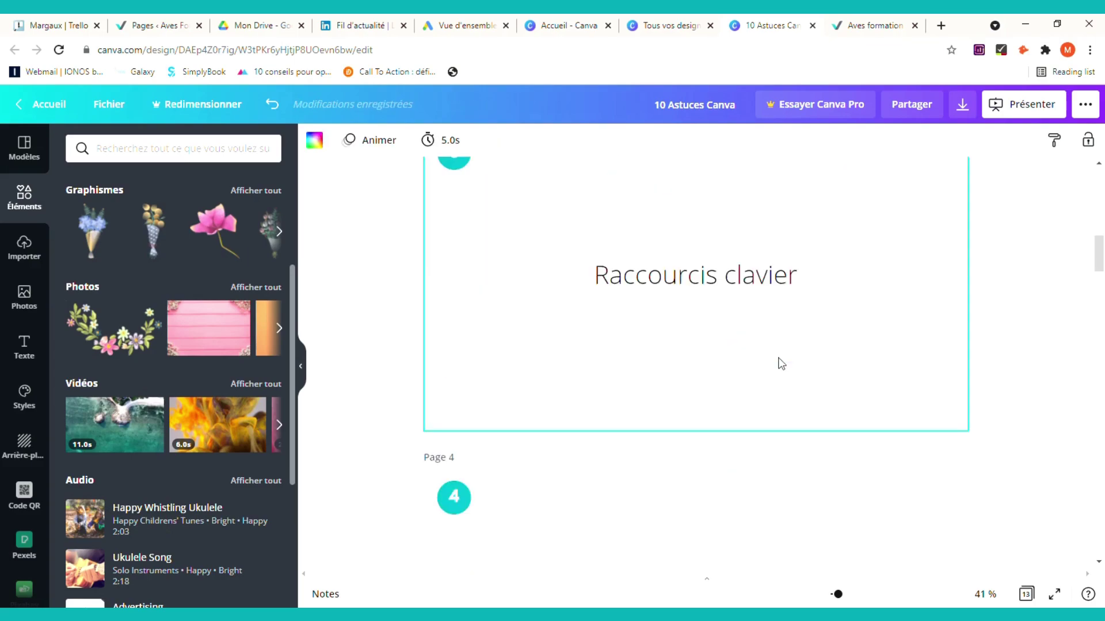
{"action": "scroll", "coordinate": [780, 362], "scroll_direction": "up", "scroll_amount": 2}
{"action": "scroll", "coordinate": [998, 360], "scroll_direction": "down", "scroll_amount": 1}
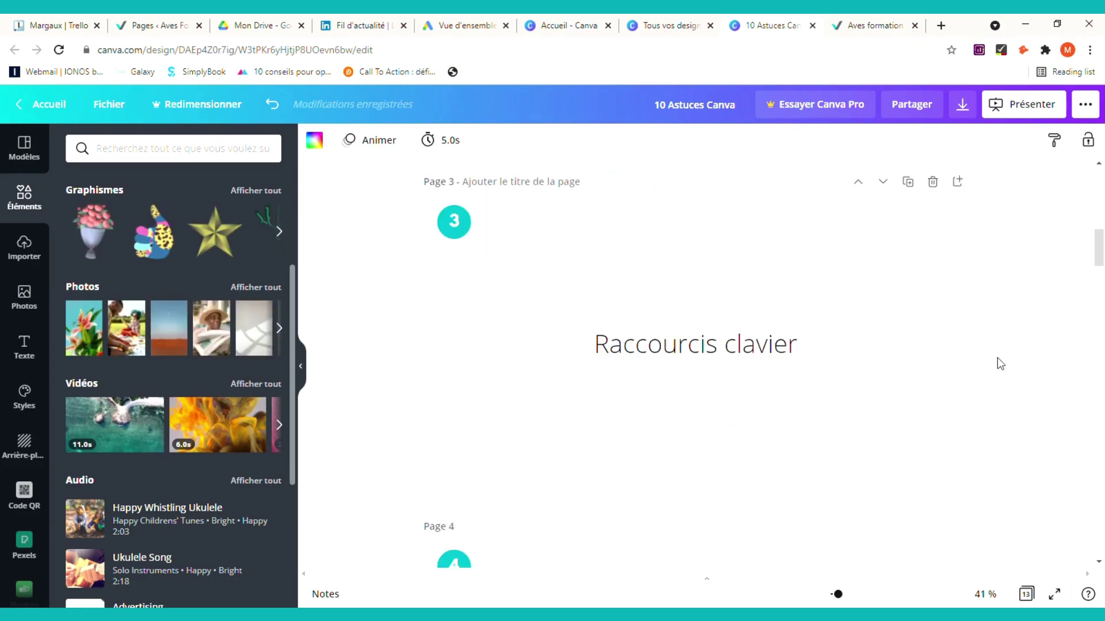
{"action": "left_click_drag", "start_coordinate": [750, 347], "coordinate": [747, 233]}
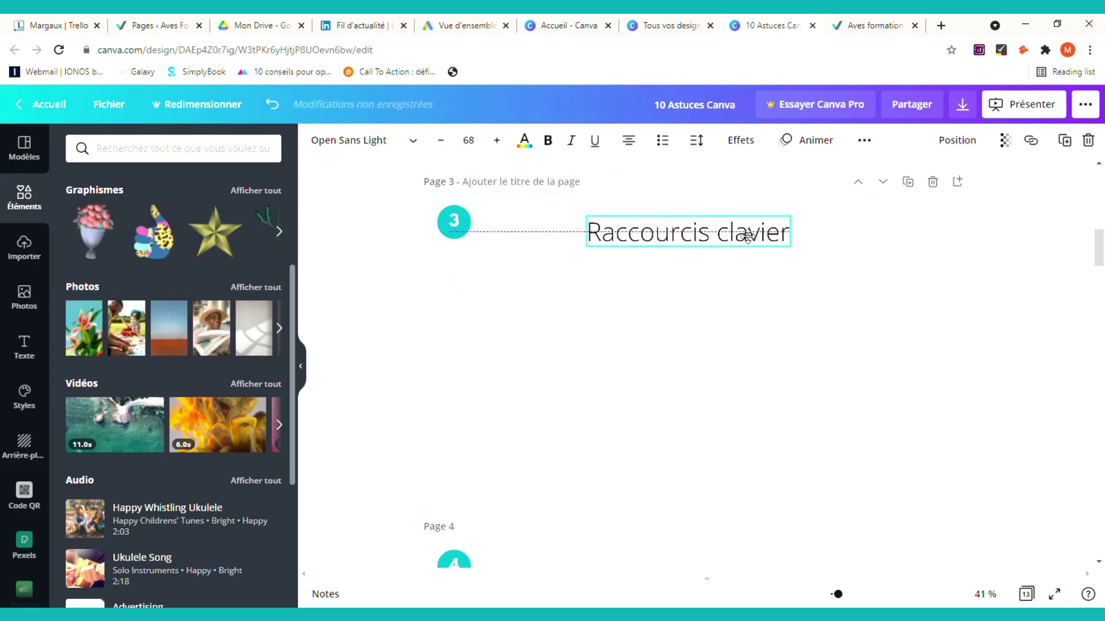
{"action": "left_click", "coordinate": [743, 355]}
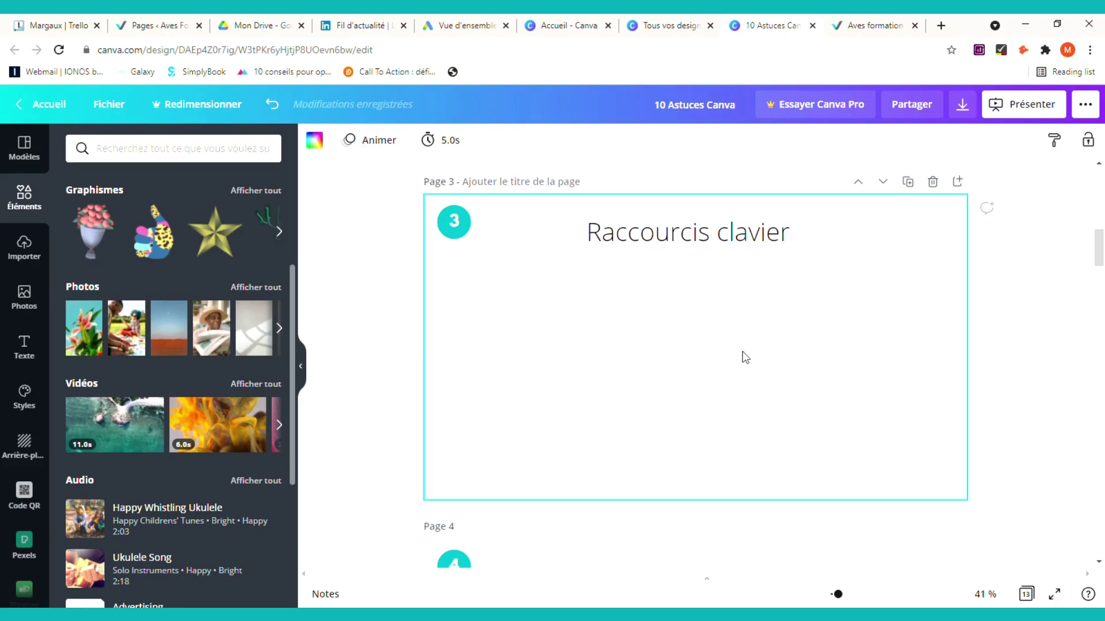
- Add a turquoise rectangle to page 3 and size it as a wide bar in the page's lower-left area
{"action": "key", "text": "r"}
{"action": "left_click_drag", "start_coordinate": [907, 261], "coordinate": [650, 409]}
{"action": "left_click", "coordinate": [685, 326]}
- Add a turquoise circle to page 3, shrink it to about half its size and place it beneath the title
{"action": "key", "text": "c"}
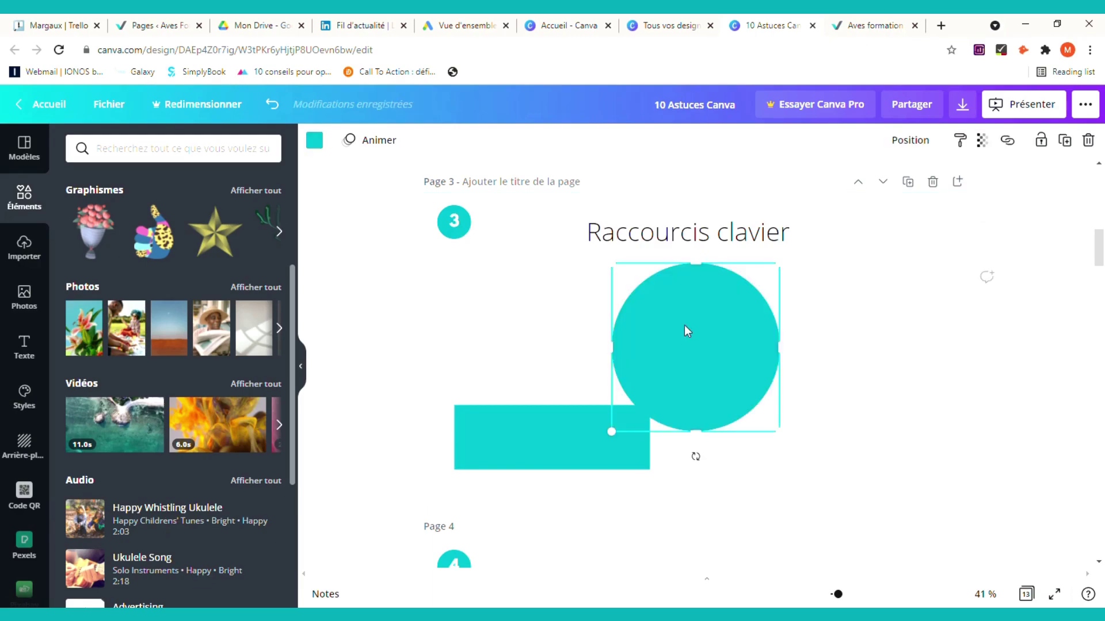
{"action": "left_click_drag", "start_coordinate": [780, 264], "coordinate": [697, 349]}
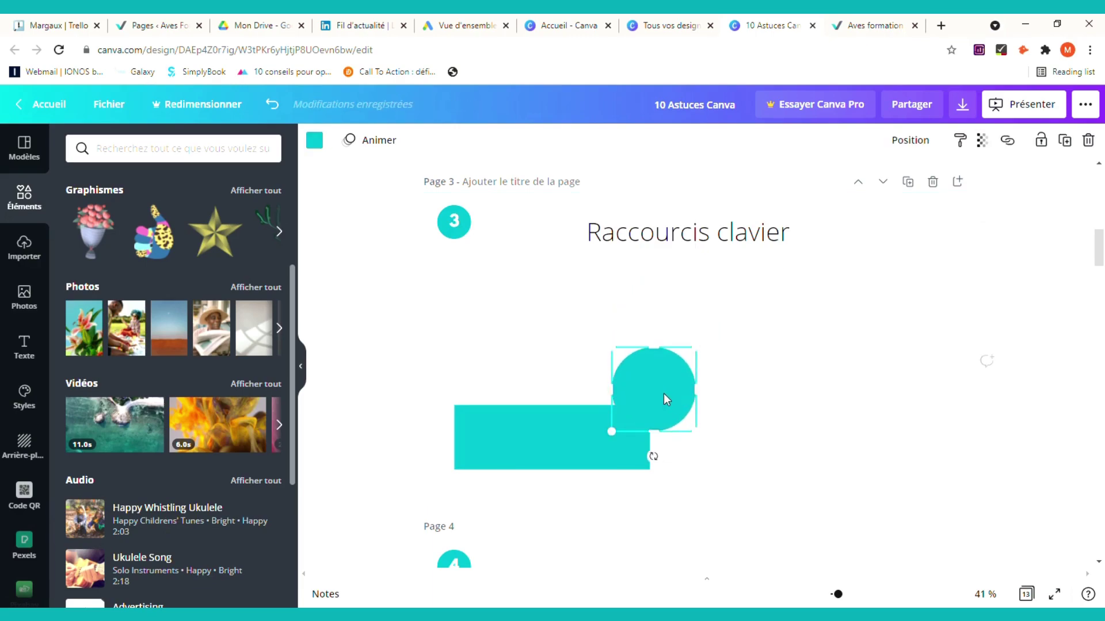
{"action": "left_click_drag", "start_coordinate": [664, 393], "coordinate": [684, 339]}
{"action": "left_click", "coordinate": [848, 365]}
- Add a black line to page 3 and shorten it so it ends before the circle, above the rectangle
{"action": "key", "text": "l"}
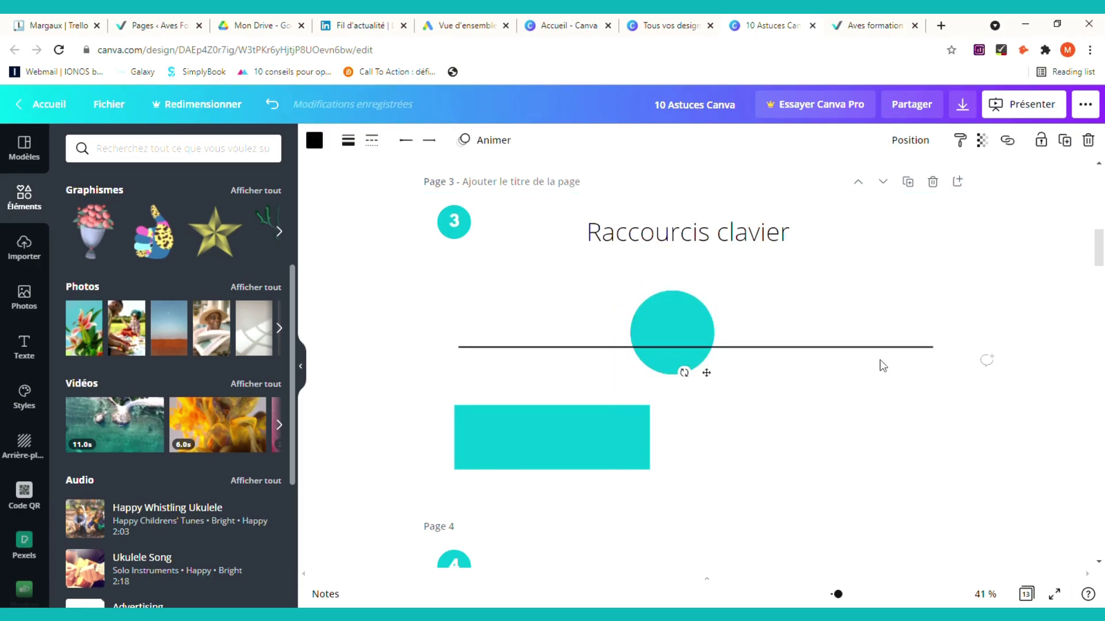
{"action": "left_click_drag", "start_coordinate": [950, 354], "coordinate": [587, 347]}
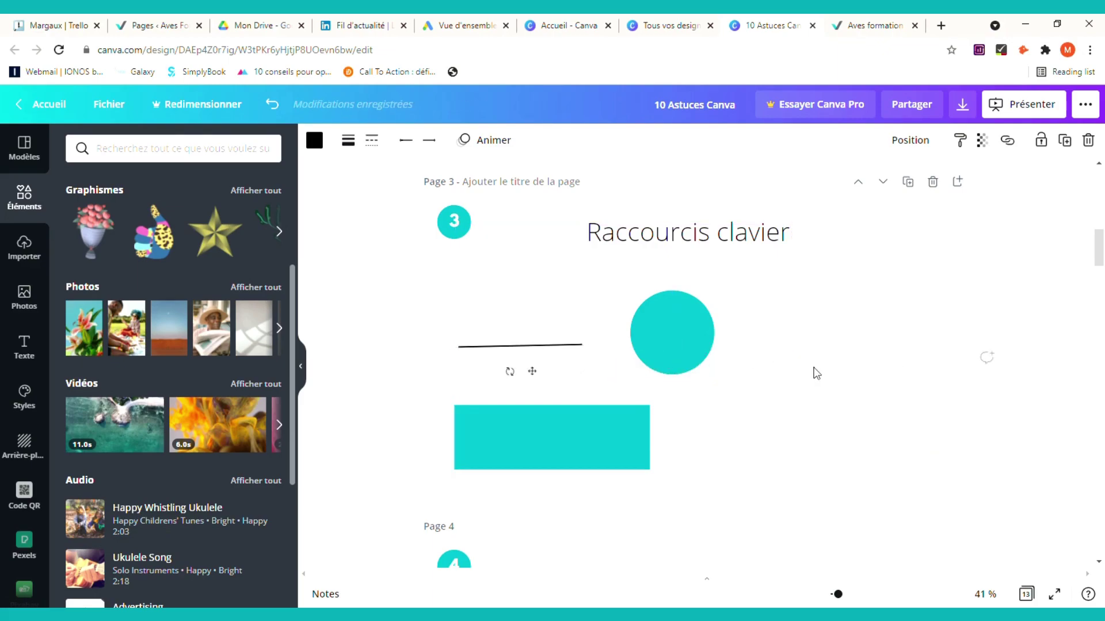
{"action": "left_click", "coordinate": [815, 373]}
- Add a text box with the default paragraph text to page 3 and move it just below the circle
{"action": "key", "text": "t"}
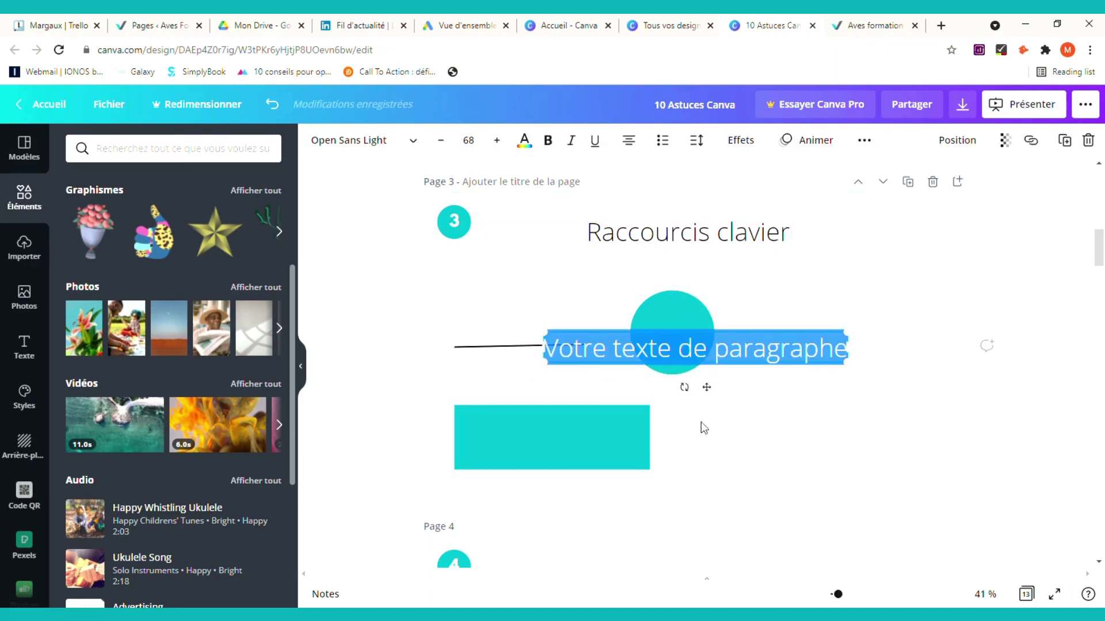
{"action": "key", "text": "Escape"}
{"action": "left_click_drag", "start_coordinate": [707, 387], "coordinate": [731, 441]}
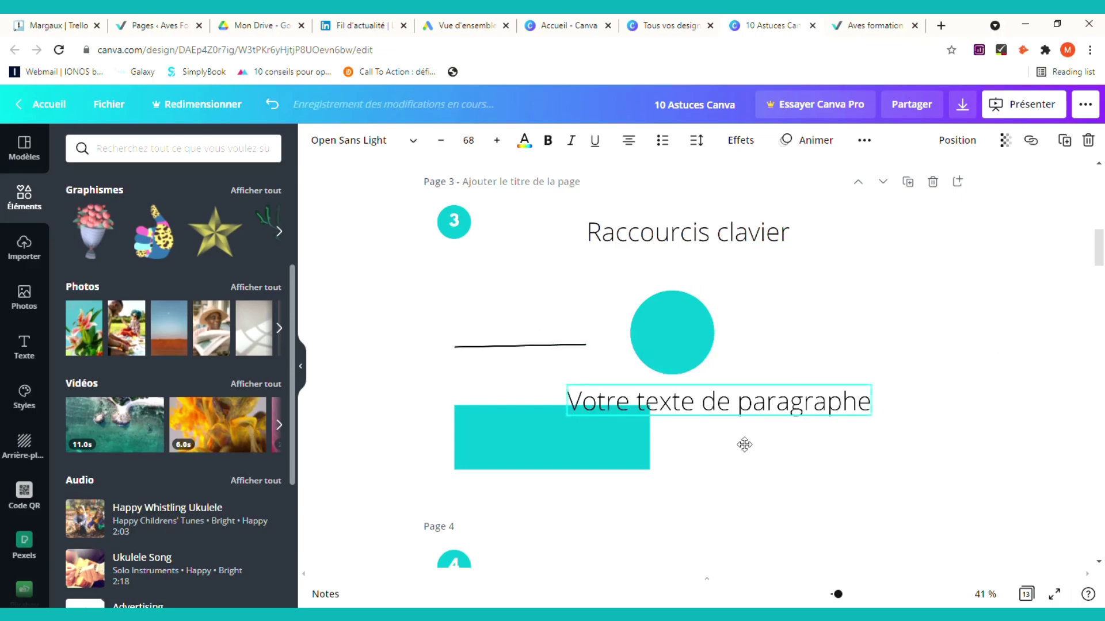
{"action": "left_click", "coordinate": [781, 350]}
- Move the page 4 title "Grouper / dégrouper / Vérouiller" up near the top of the page
{"action": "scroll", "coordinate": [781, 350], "scroll_direction": "down", "scroll_amount": 6}
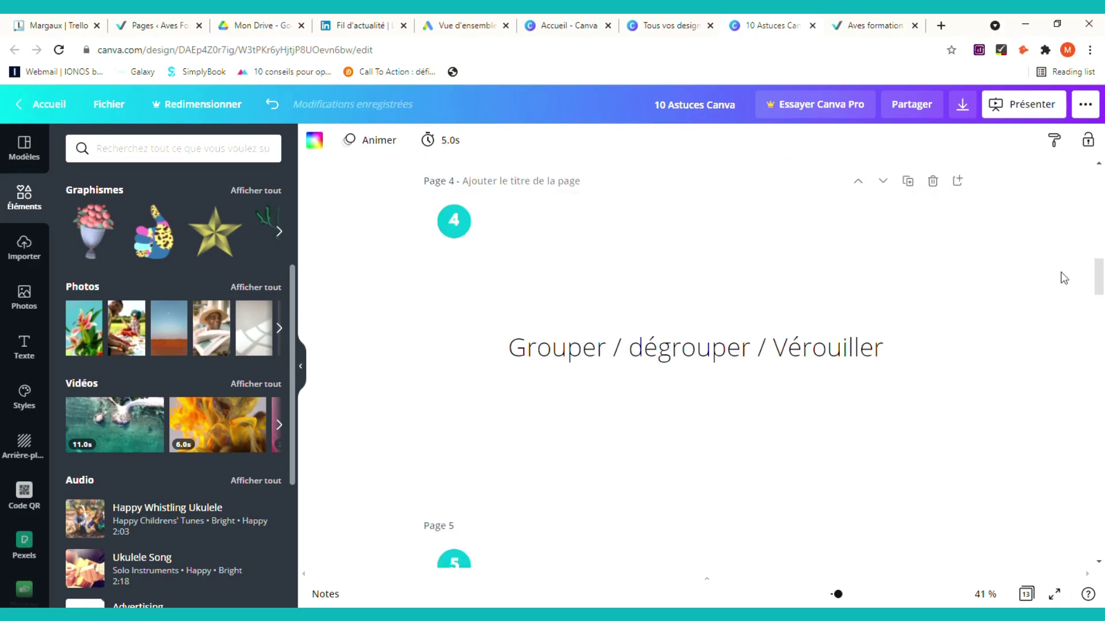
{"action": "left_click_drag", "start_coordinate": [650, 355], "coordinate": [657, 261]}
{"action": "left_click", "coordinate": [523, 364]}
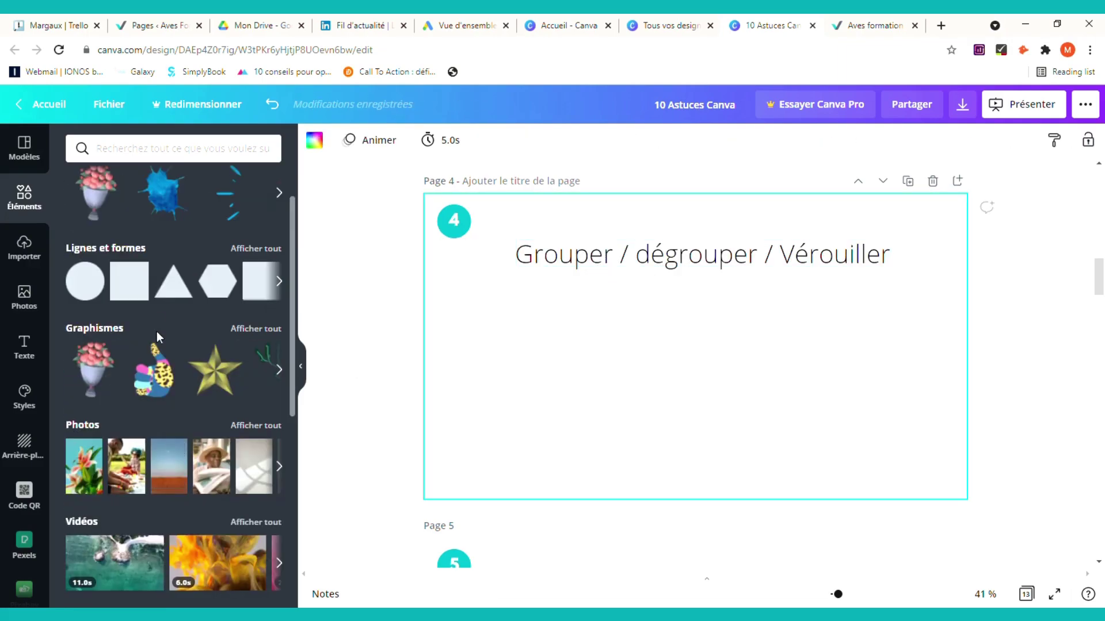
- Add the patterned thumbs-up and a flower vase graphic to page 4, reduced in size and overlapping below the title
{"action": "left_click", "coordinate": [156, 374]}
{"action": "left_click_drag", "start_coordinate": [93, 368], "coordinate": [726, 334]}
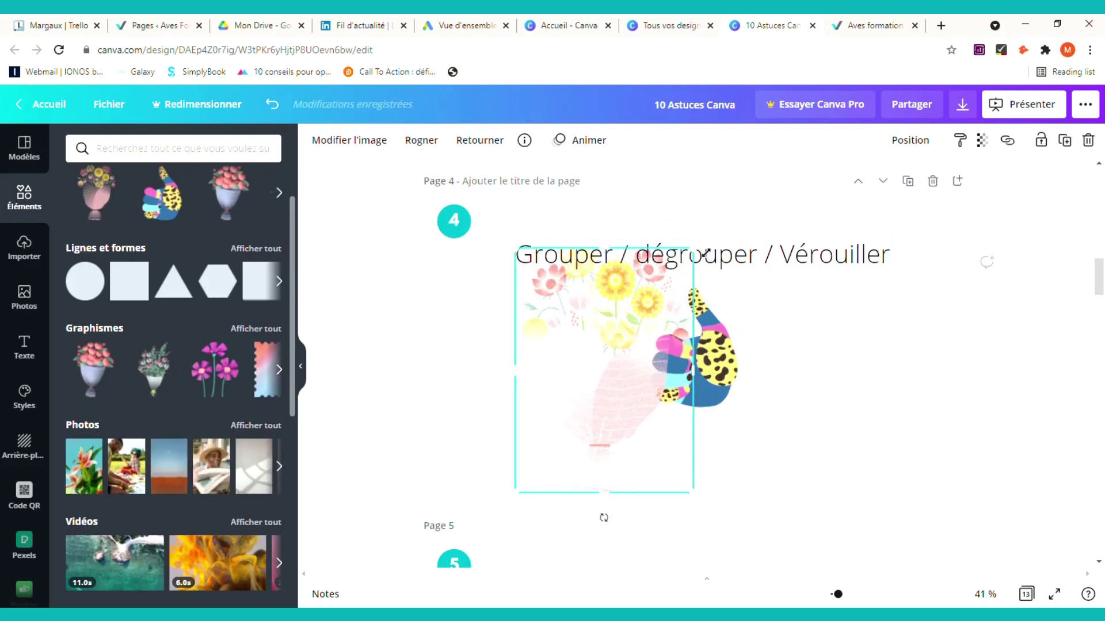
{"action": "left_click_drag", "start_coordinate": [689, 371], "coordinate": [722, 459]}
- Group the thumbs-up and flower vase graphics on page 4 and reposition the group below the title
{"action": "key", "text": "ctrl+g"}
{"action": "left_click_drag", "start_coordinate": [597, 393], "coordinate": [657, 374]}
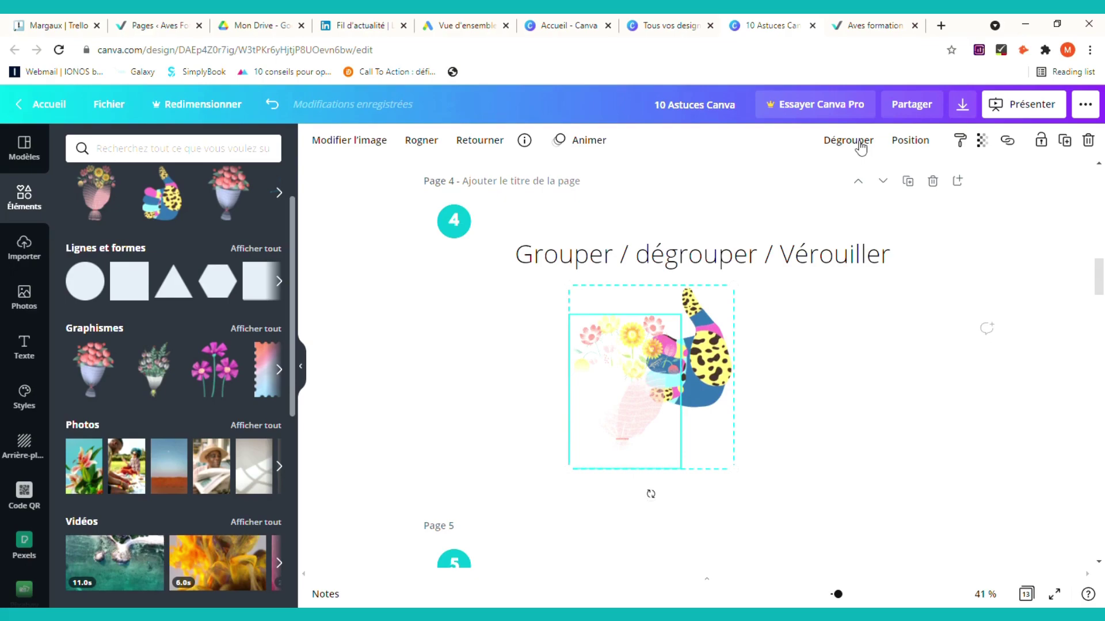
- Ungroup the two page 4 graphics and move the thumbs-up slightly to the right on its own
{"action": "left_click", "coordinate": [848, 141]}
{"action": "left_click", "coordinate": [815, 354]}
{"action": "left_click", "coordinate": [690, 356]}
{"action": "left_click_drag", "start_coordinate": [690, 357], "coordinate": [711, 356]}
{"action": "left_click", "coordinate": [846, 340]}
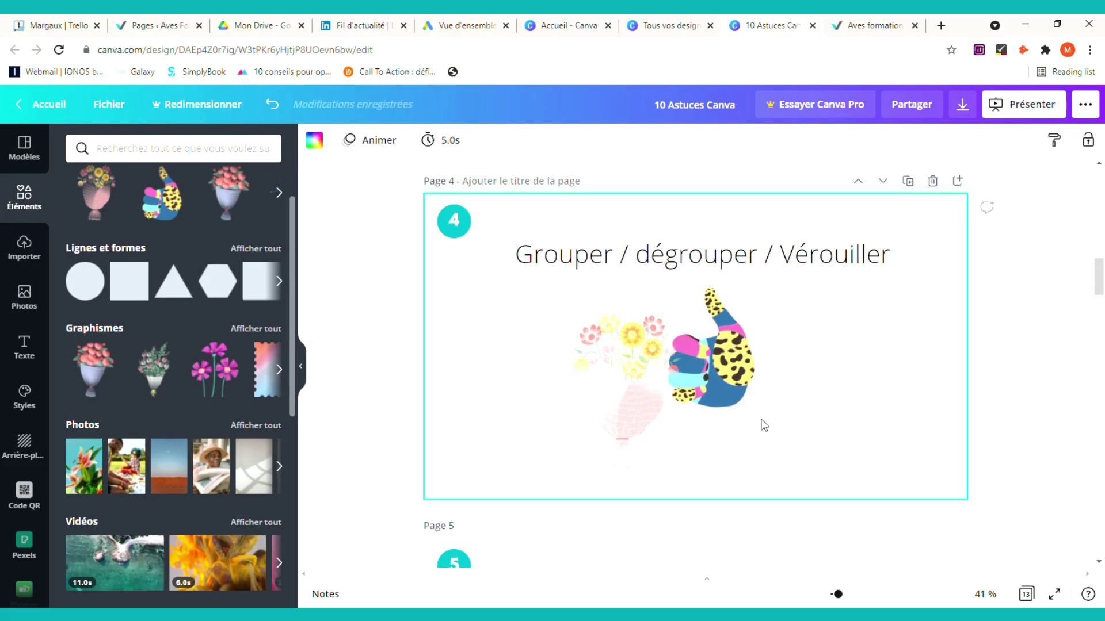
- Lock the thumbs-up graphic on page 4 and shift the flower vase slightly left and up
{"action": "left_click", "coordinate": [748, 403]}
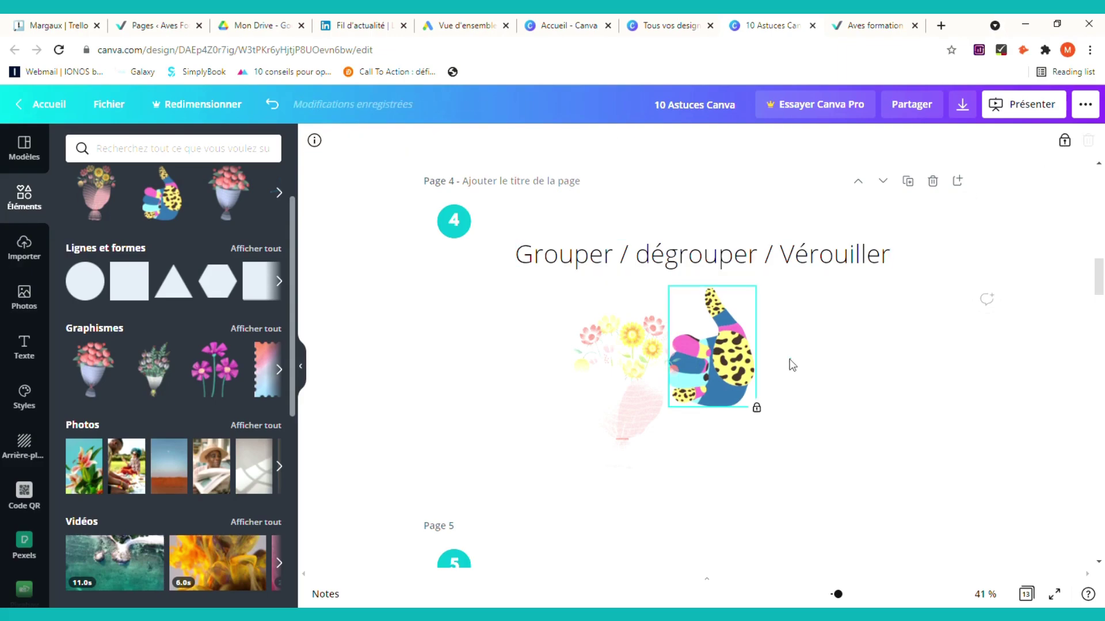
{"action": "left_click_drag", "start_coordinate": [616, 395], "coordinate": [642, 375]}
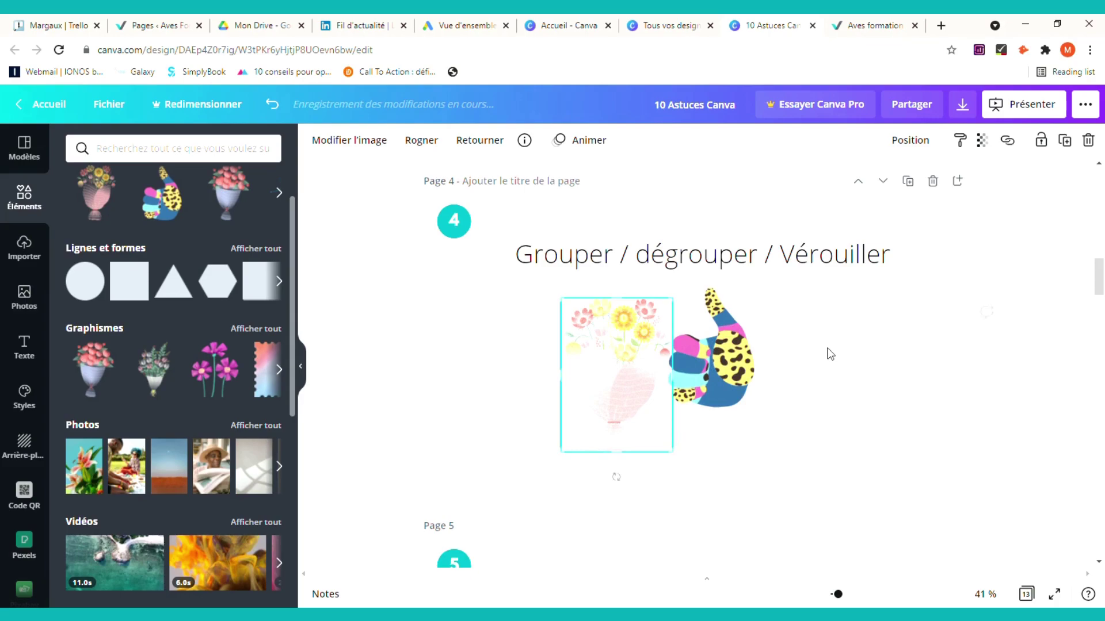
{"action": "left_click", "coordinate": [829, 352]}
- Move the page 5 title "Réarranger" up to the number 5 badge's height, keeping it horizontally centred
{"action": "scroll", "coordinate": [829, 354], "scroll_direction": "down", "scroll_amount": 5}
{"action": "scroll", "coordinate": [828, 354], "scroll_direction": "down", "scroll_amount": 1}
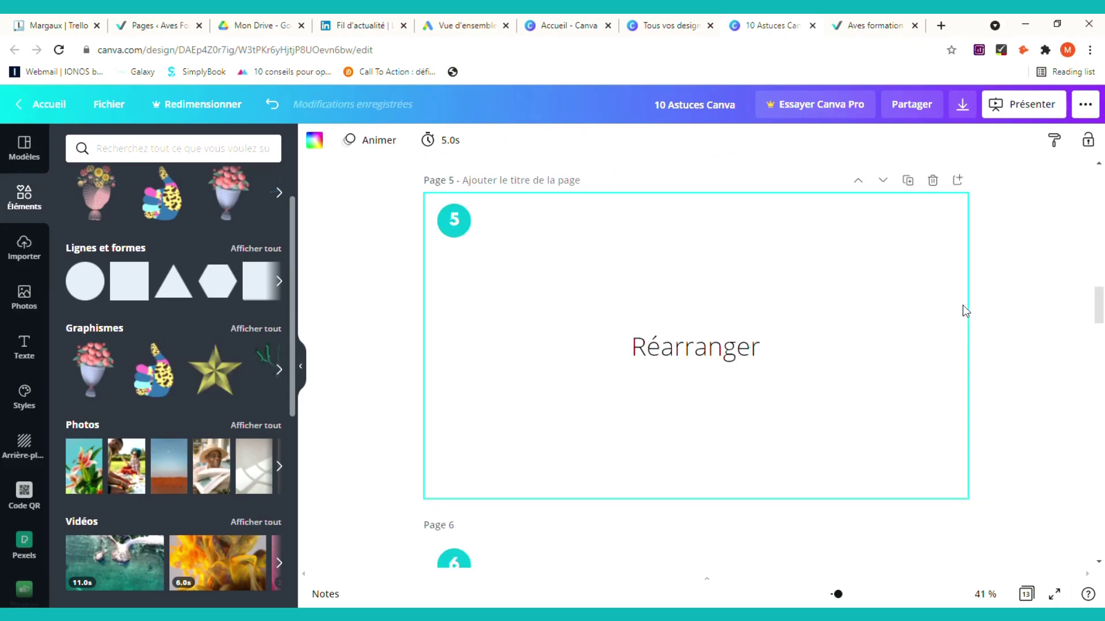
{"action": "left_click", "coordinate": [687, 363]}
{"action": "left_click_drag", "start_coordinate": [687, 363], "coordinate": [687, 246]}
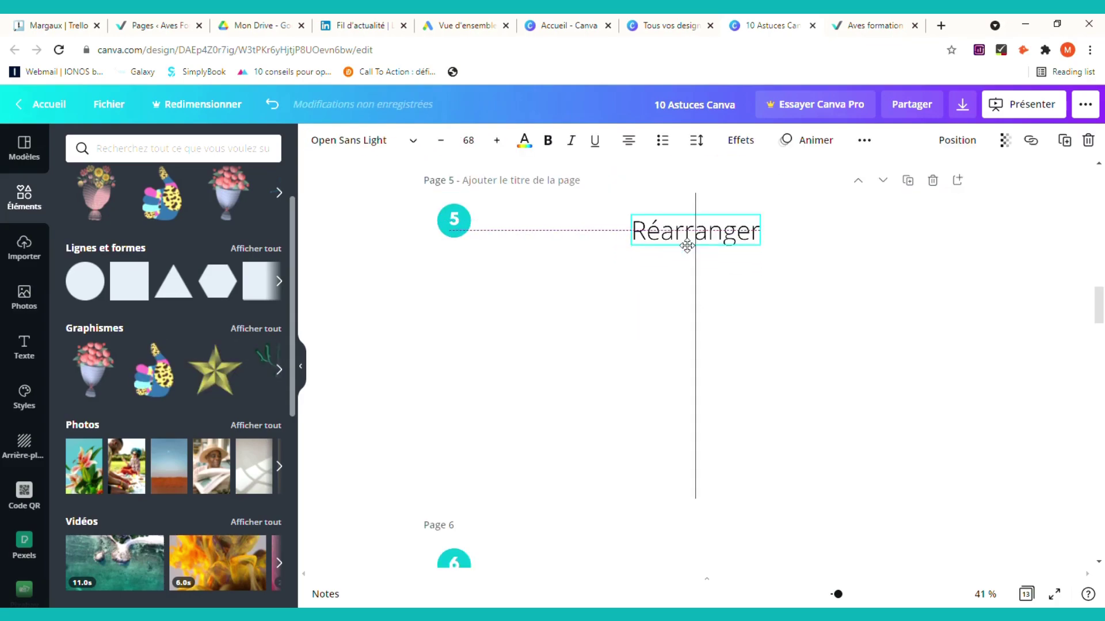
{"action": "left_click", "coordinate": [622, 392]}
- Add a horizontal line across the middle of page 5 and colour it yellow
{"action": "key", "text": "l"}
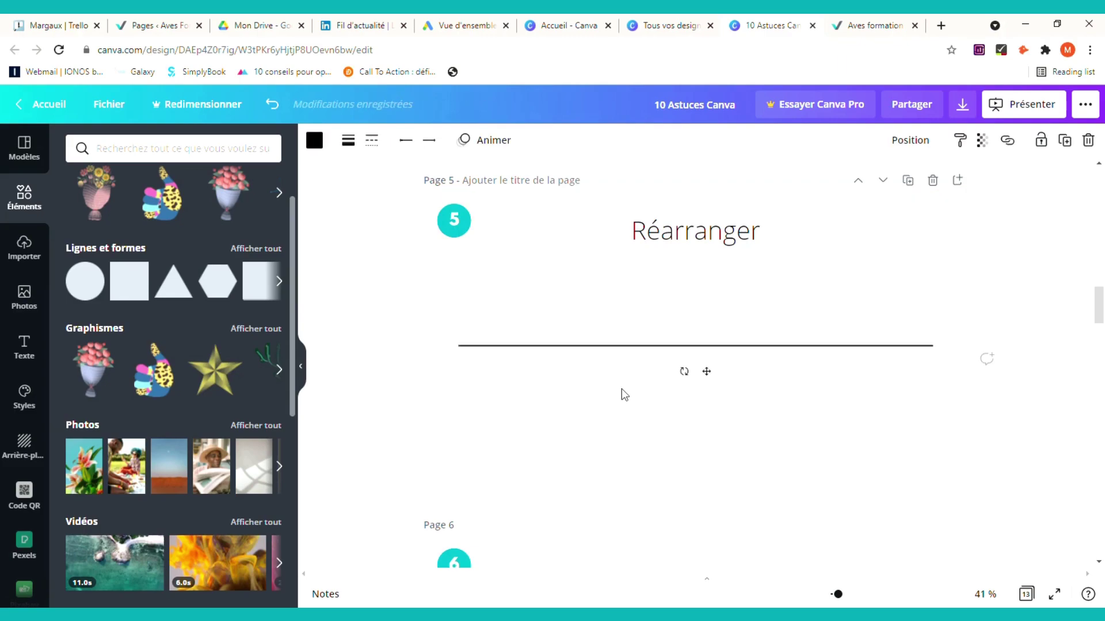
{"action": "left_click", "coordinate": [315, 140]}
{"action": "left_click", "coordinate": [117, 250]}
{"action": "key", "text": "Escape"}
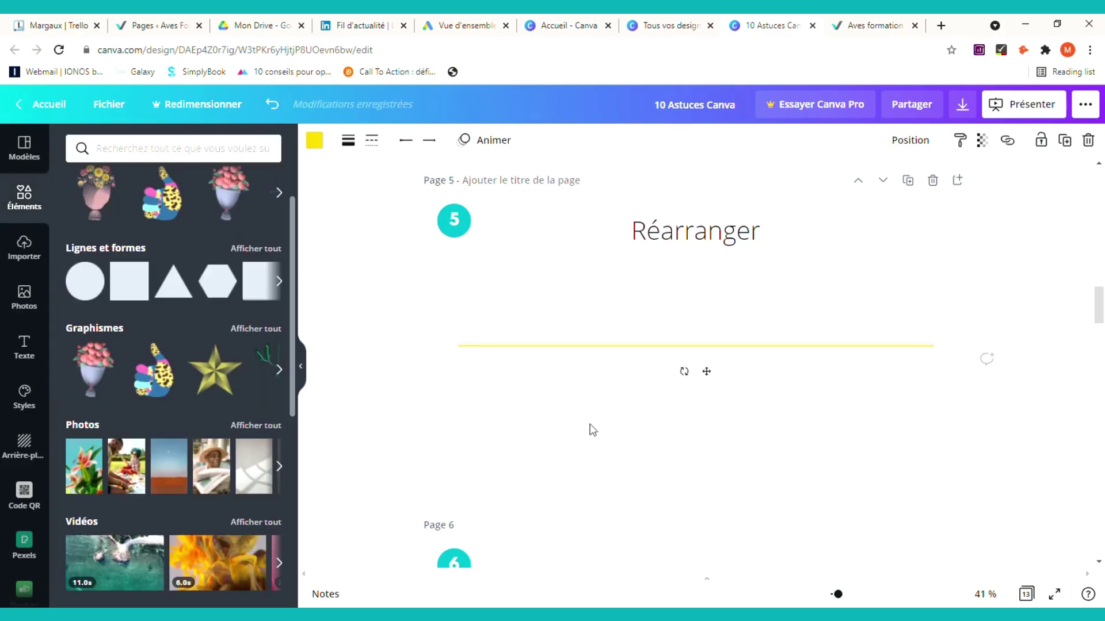
{"action": "type", "text": "https://www.linkedin.com/feed/"}
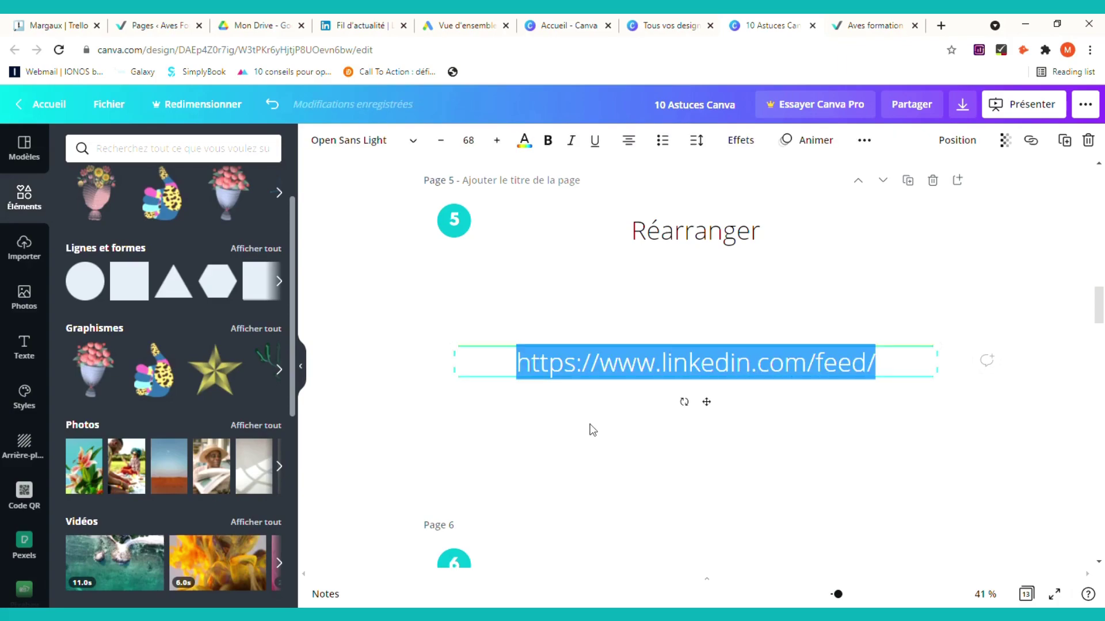
{"action": "left_click", "coordinate": [688, 449]}
{"action": "key", "text": "ctrl+z"}
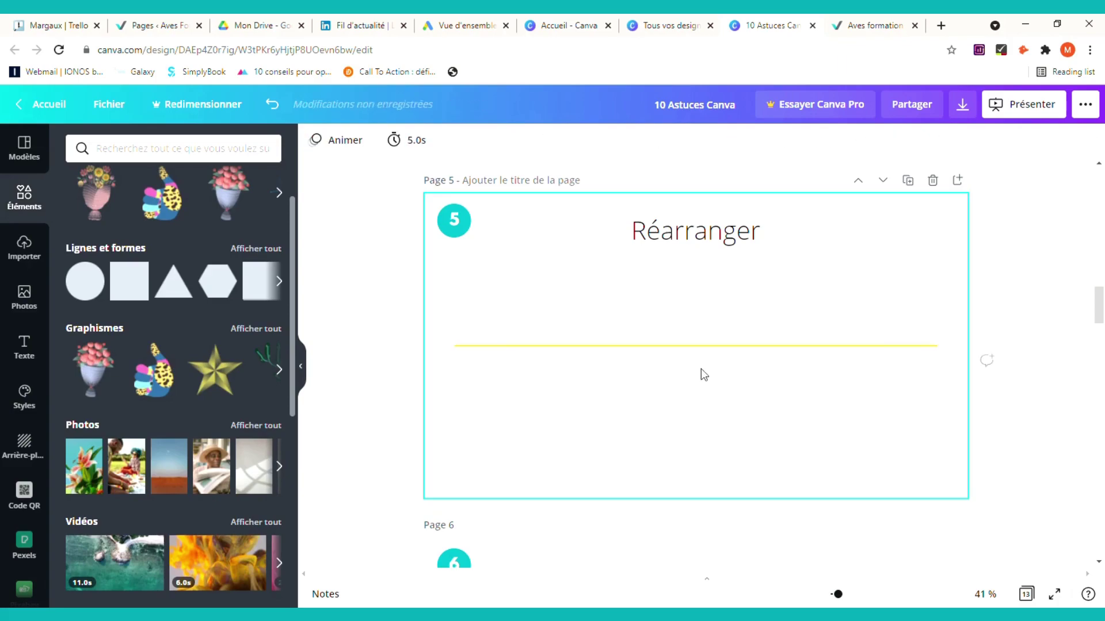
- Duplicate the yellow line on page 5, place the copy just below it and colour the copy with the palette's red
{"action": "left_click", "coordinate": [702, 346]}
{"action": "key", "text": "ctrl+d"}
{"action": "left_click_drag", "start_coordinate": [721, 391], "coordinate": [720, 412]}
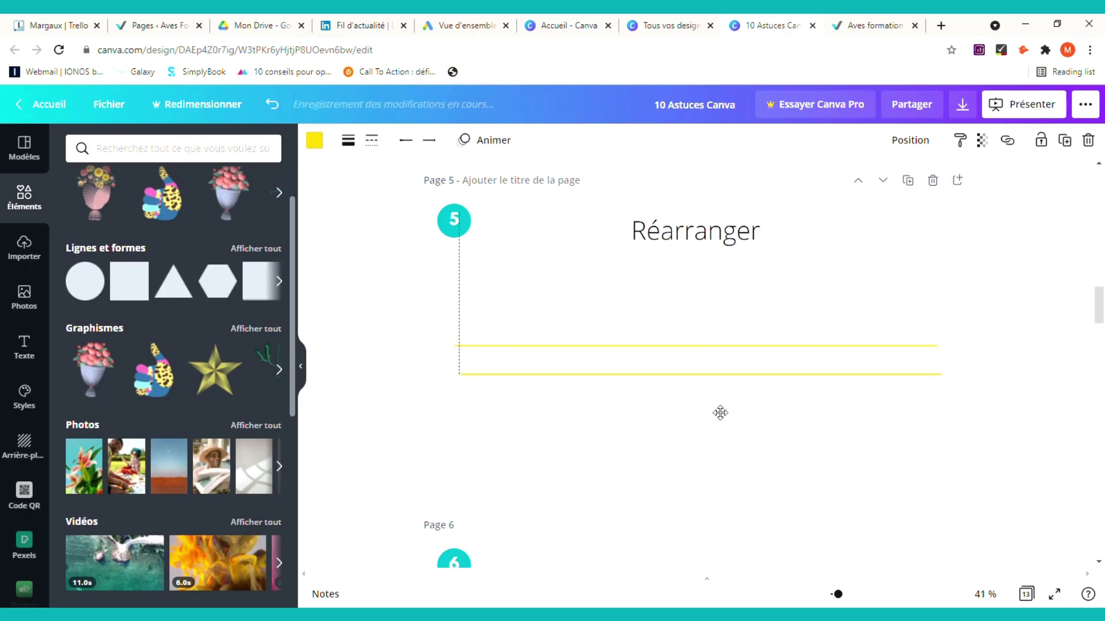
{"action": "left_click", "coordinate": [315, 139]}
{"action": "left_click", "coordinate": [165, 316]}
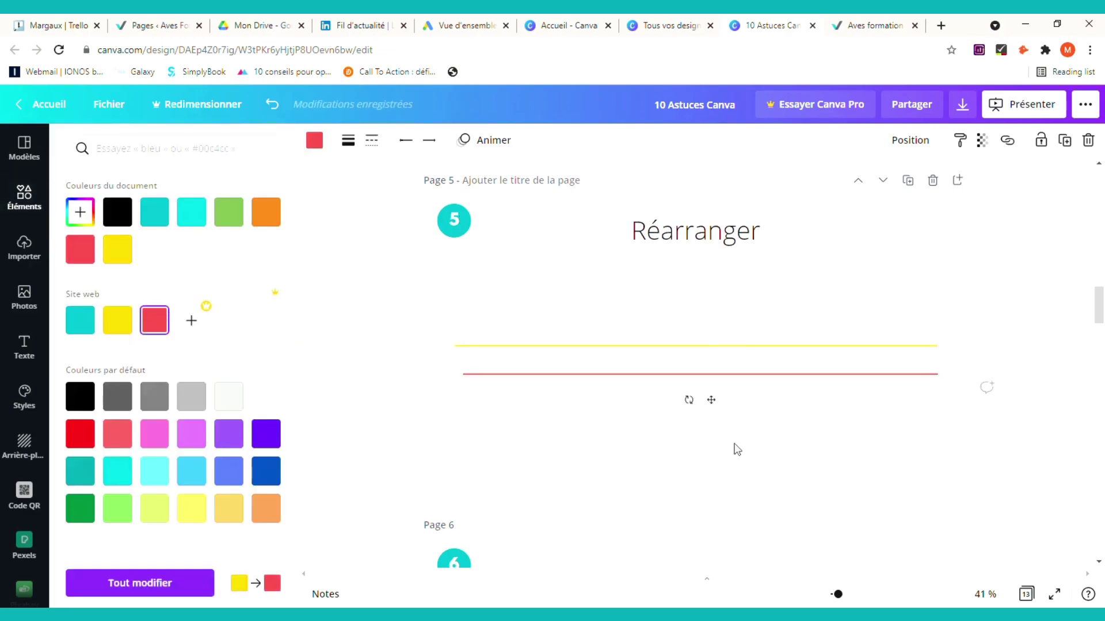
- Duplicate the red line on page 5, colour the copy turquoise and place it just below the red line
{"action": "key", "text": "ctrl+d"}
{"action": "left_click", "coordinate": [318, 140]}
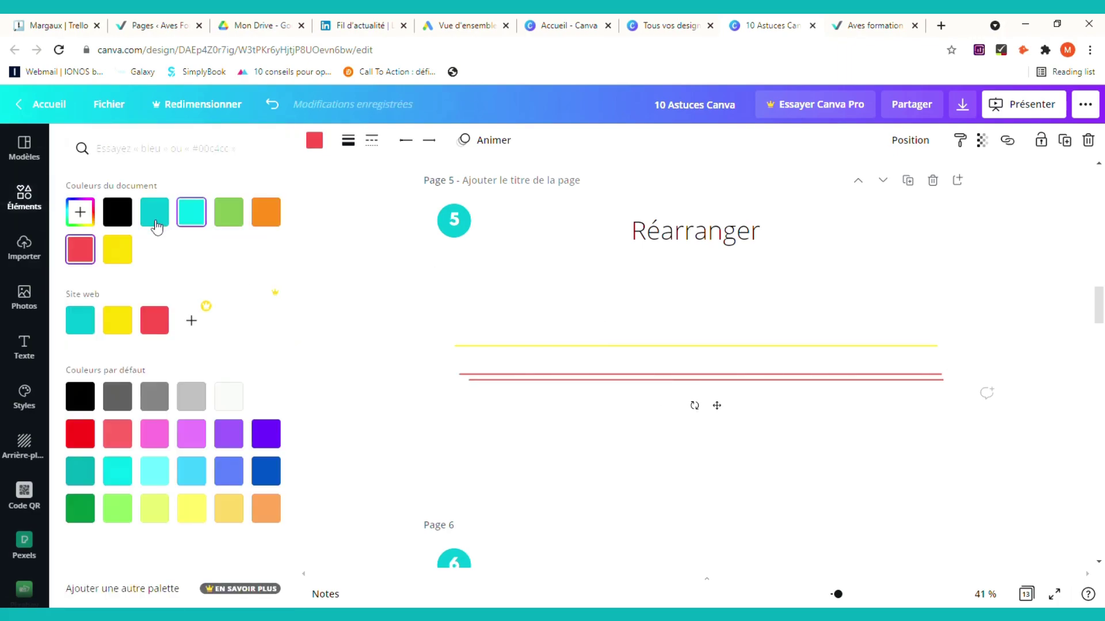
{"action": "left_click", "coordinate": [154, 212]}
{"action": "left_click_drag", "start_coordinate": [716, 406], "coordinate": [715, 431]}
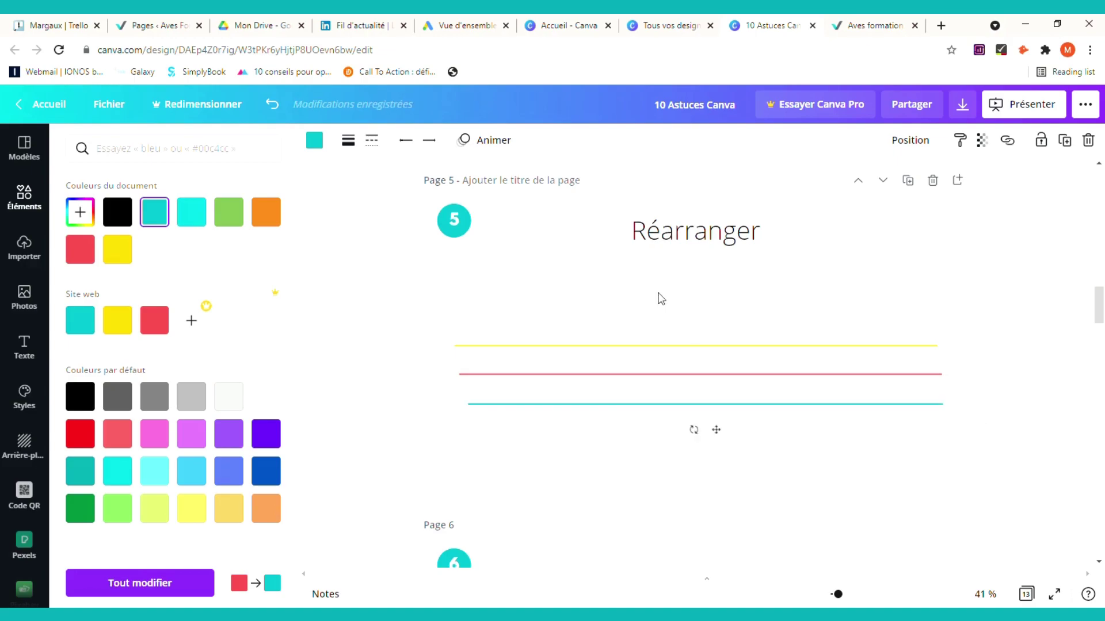
- Select the three coloured lines on page 5 together and tidy them so they are aligned and evenly spaced
{"action": "left_click", "coordinate": [659, 299]}
{"action": "left_click_drag", "start_coordinate": [525, 288], "coordinate": [841, 461]}
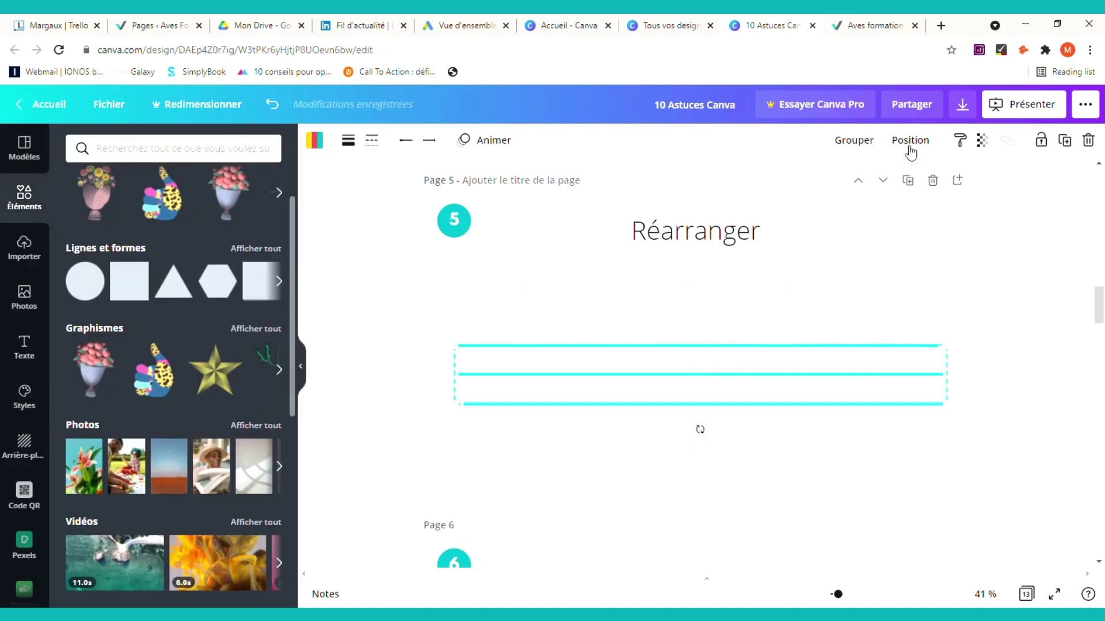
{"action": "left_click", "coordinate": [910, 141]}
{"action": "left_click", "coordinate": [721, 381]}
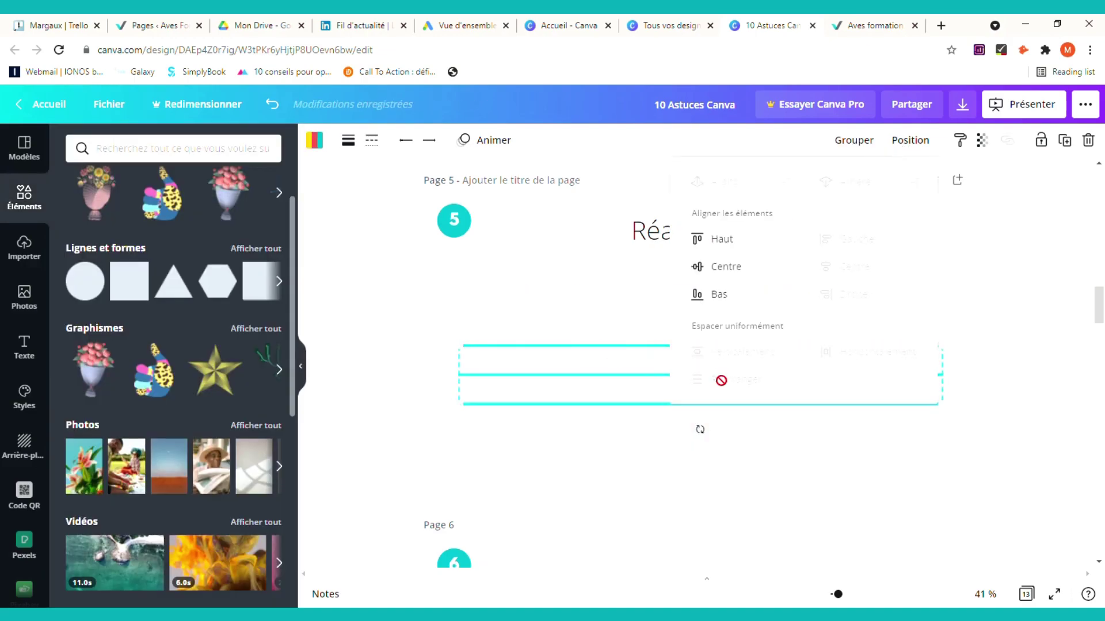
{"action": "left_click", "coordinate": [631, 301]}
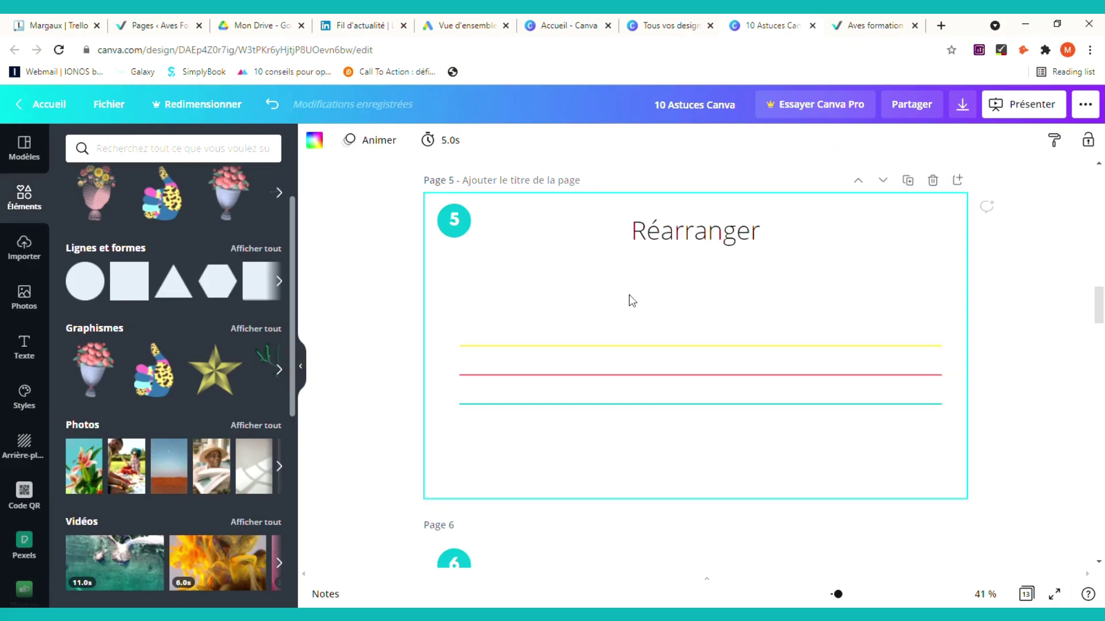
- Move the page 6 title "Centrer un élément par rapport à un autre" up to the number 6 badge's height
{"action": "scroll", "coordinate": [981, 357], "scroll_direction": "down", "scroll_amount": 5}
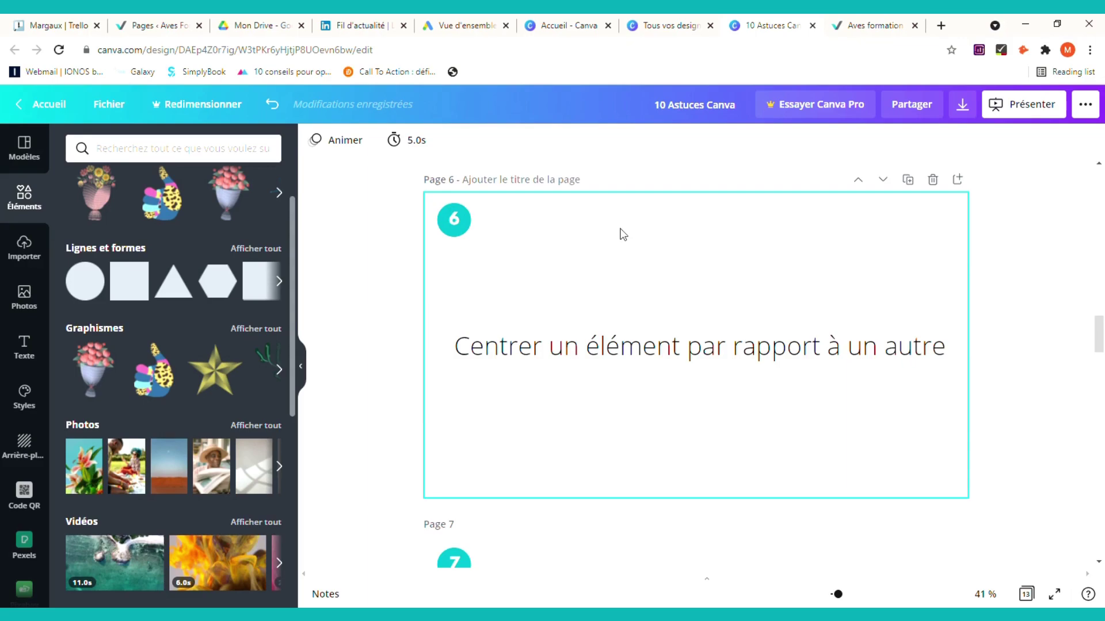
{"action": "left_click", "coordinate": [699, 339]}
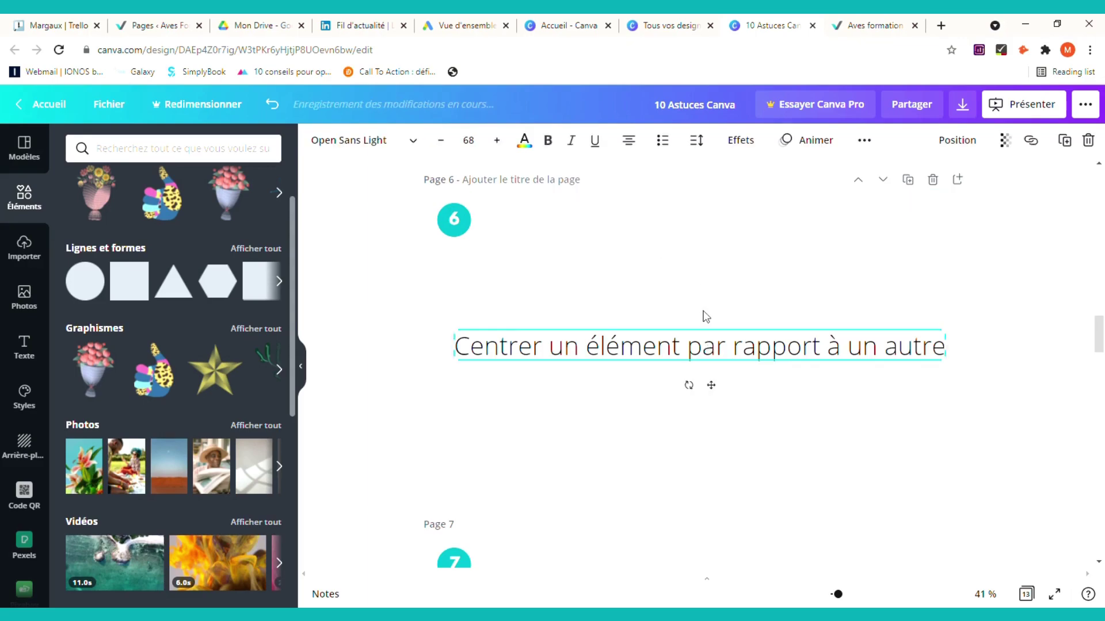
{"action": "left_click_drag", "start_coordinate": [703, 316], "coordinate": [703, 197]}
- Add a turquoise rectangle to page 6 and shrink it so it sits below the title
{"action": "left_click", "coordinate": [684, 358]}
{"action": "key", "text": "r"}
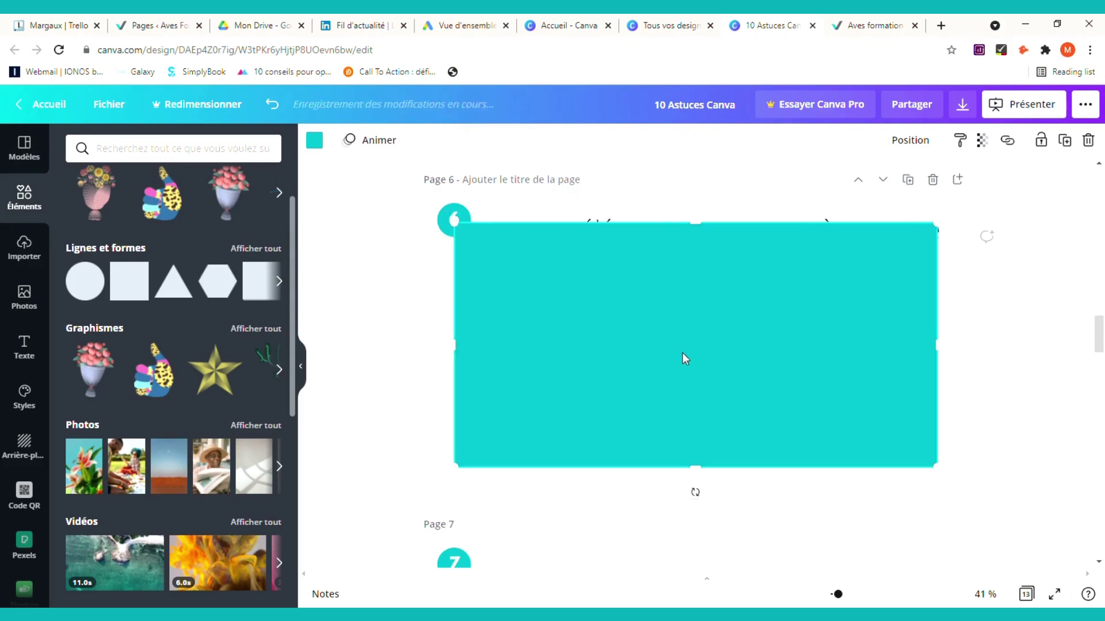
{"action": "left_click_drag", "start_coordinate": [903, 263], "coordinate": [847, 303]}
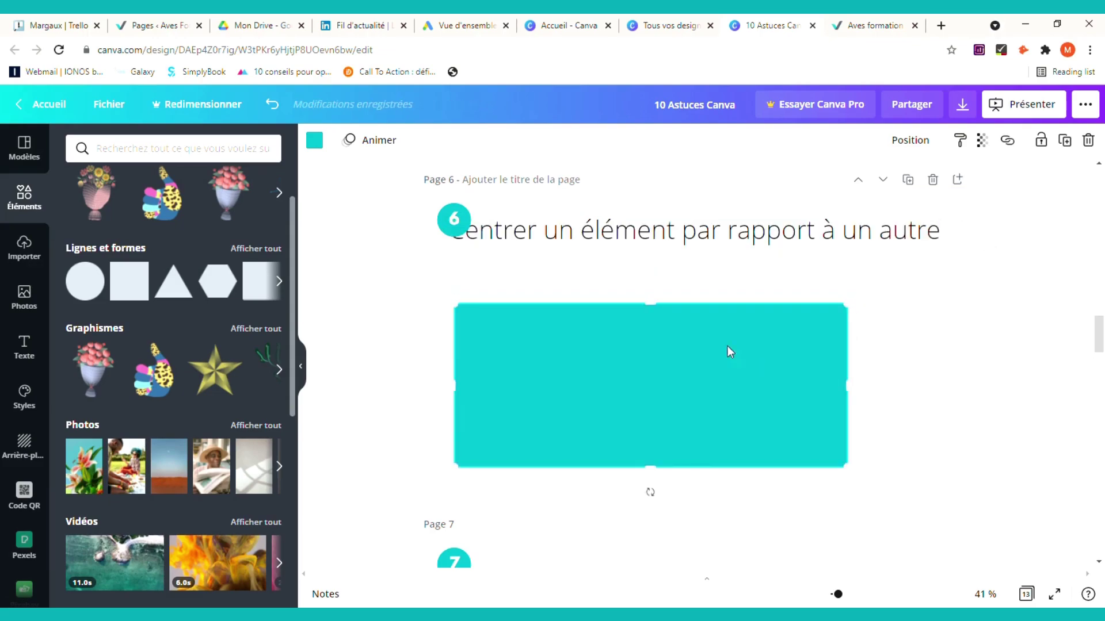
{"action": "left_click", "coordinate": [678, 264]}
- Add a circle to page 6, colour it with the palette's red and shrink it to a small disc inside the rectangle
{"action": "left_click", "coordinate": [681, 374]}
{"action": "key", "text": "c"}
{"action": "left_click", "coordinate": [315, 141]}
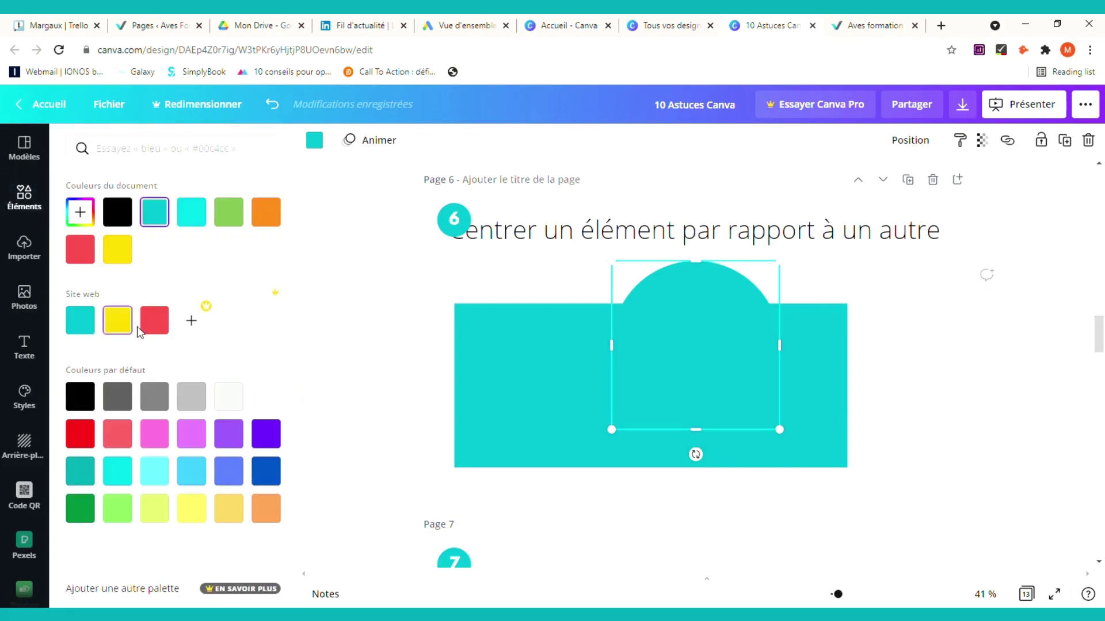
{"action": "left_click", "coordinate": [154, 320]}
{"action": "left_click_drag", "start_coordinate": [782, 265], "coordinate": [668, 374]}
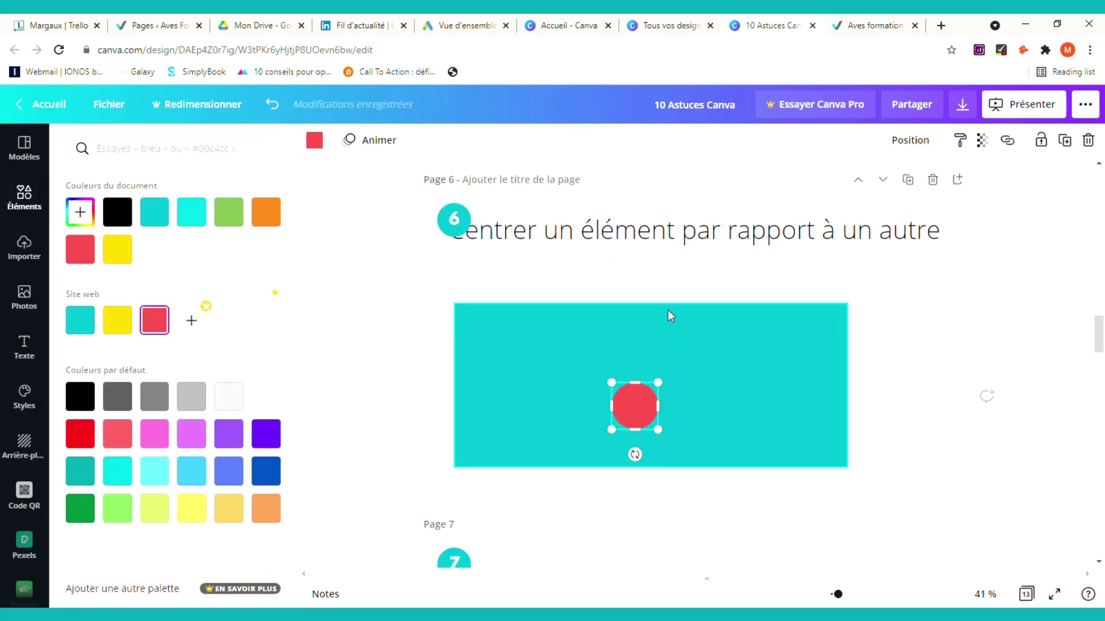
- Align the red circle to the rectangle's various edges and centres in turn, finishing in its top-right corner
{"action": "left_click", "coordinate": [616, 316]}
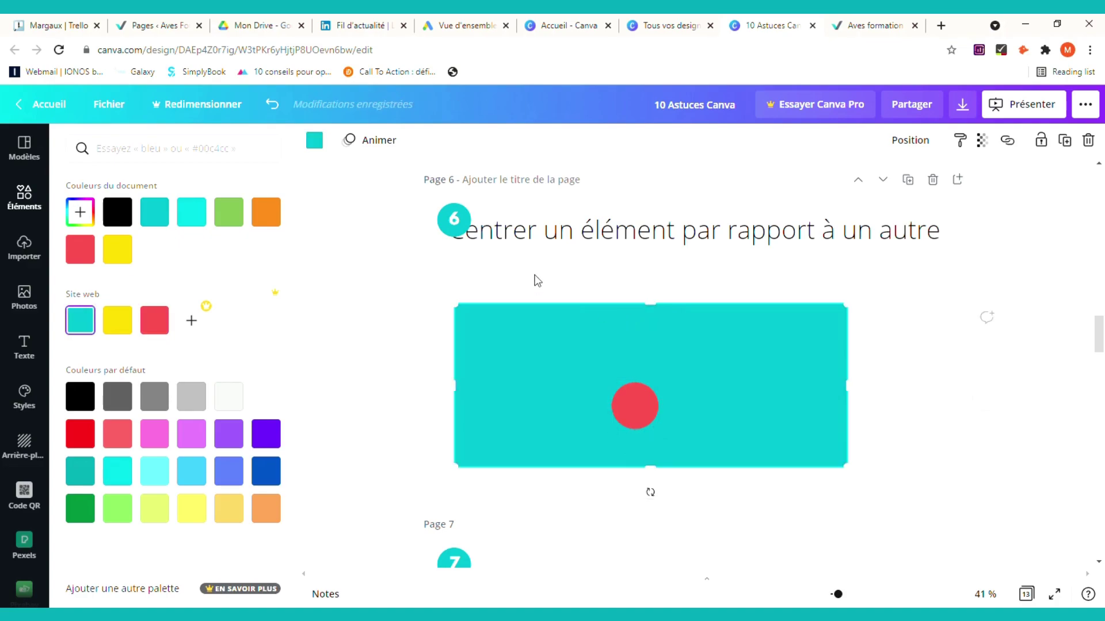
{"action": "left_click", "coordinate": [651, 416], "text": "shift"}
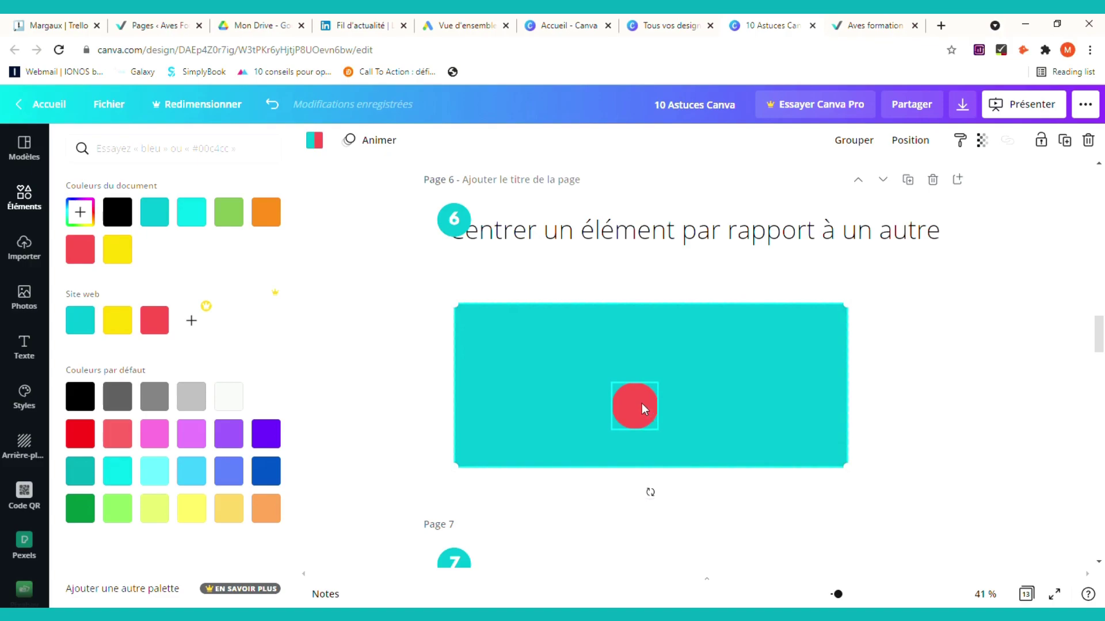
{"action": "left_click", "coordinate": [910, 140]}
{"action": "left_click", "coordinate": [757, 265]}
{"action": "left_click", "coordinate": [758, 239]}
{"action": "left_click", "coordinate": [851, 240]}
{"action": "left_click", "coordinate": [849, 267]}
{"action": "left_click", "coordinate": [850, 294]}
{"action": "left_click", "coordinate": [774, 295]}
{"action": "left_click", "coordinate": [761, 268]}
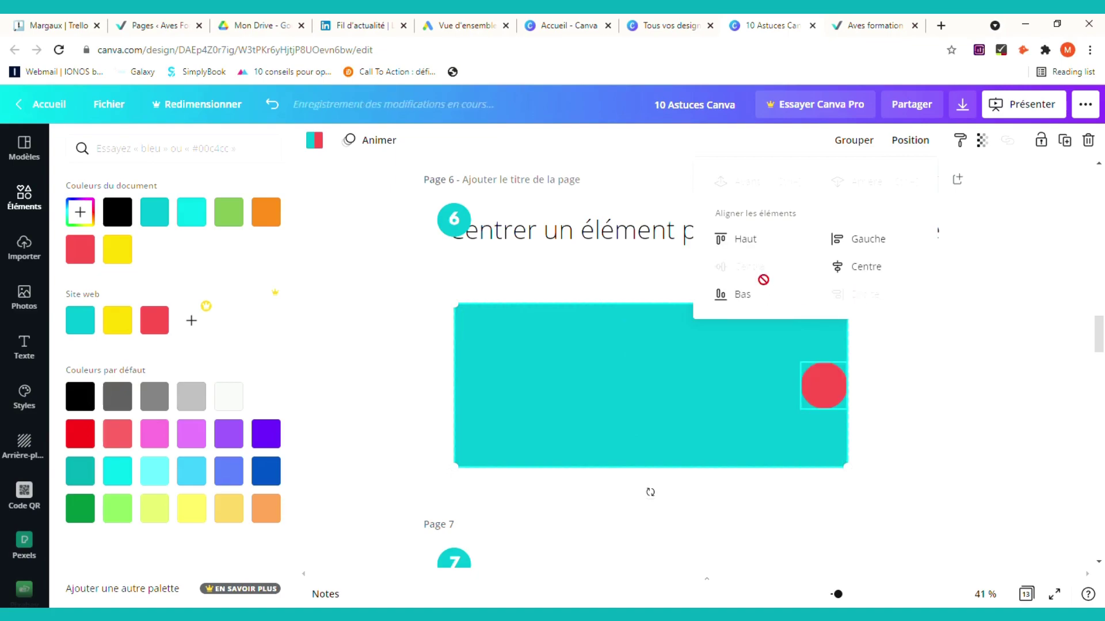
{"action": "left_click", "coordinate": [746, 239]}
{"action": "left_click", "coordinate": [877, 348]}
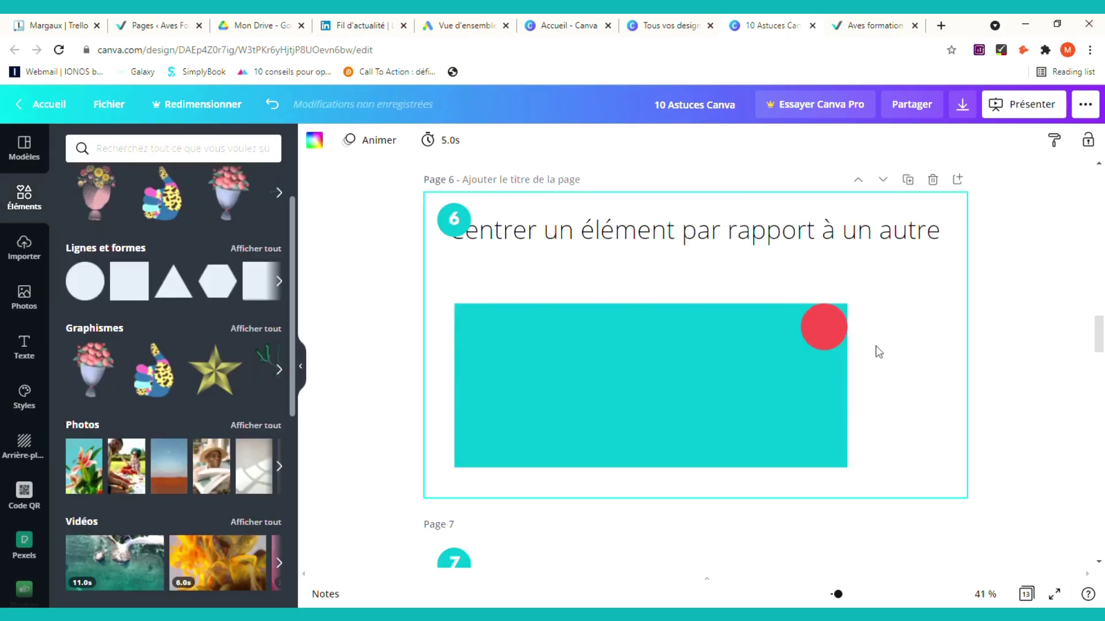
- Move the page 7 title "Rajouter une ombre / contour blanc" up near the number 7 badge and colour its text white
{"action": "scroll", "coordinate": [879, 352], "scroll_direction": "down", "scroll_amount": 5}
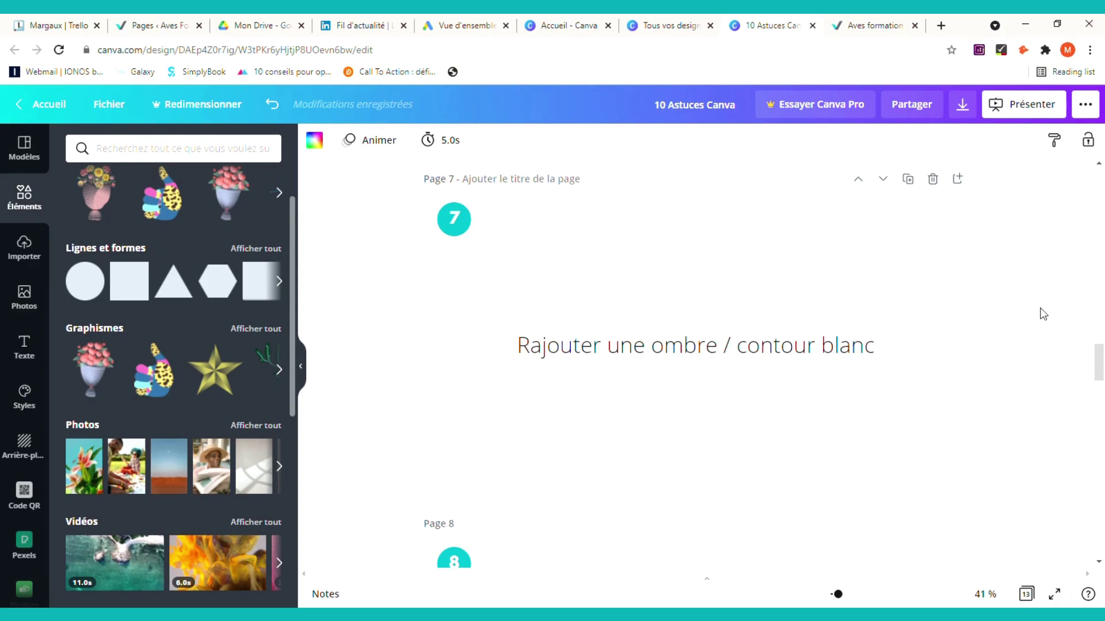
{"action": "left_click_drag", "start_coordinate": [741, 350], "coordinate": [737, 247]}
{"action": "left_click", "coordinate": [524, 140]}
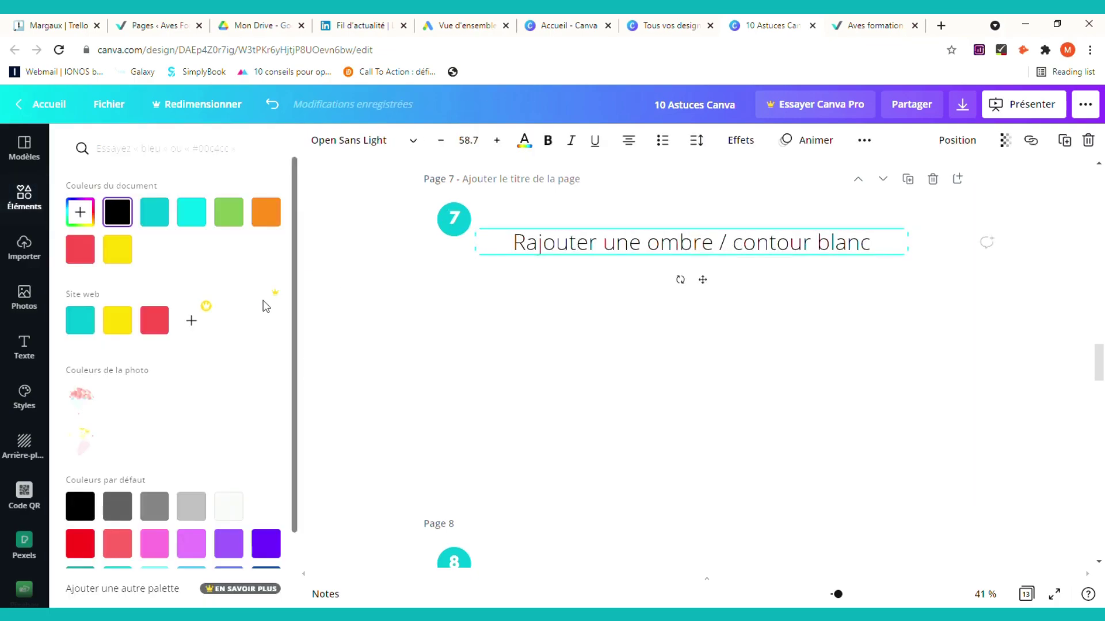
{"action": "left_click", "coordinate": [165, 263]}
- Change the page 7 background colour to black
{"action": "left_click", "coordinate": [616, 390]}
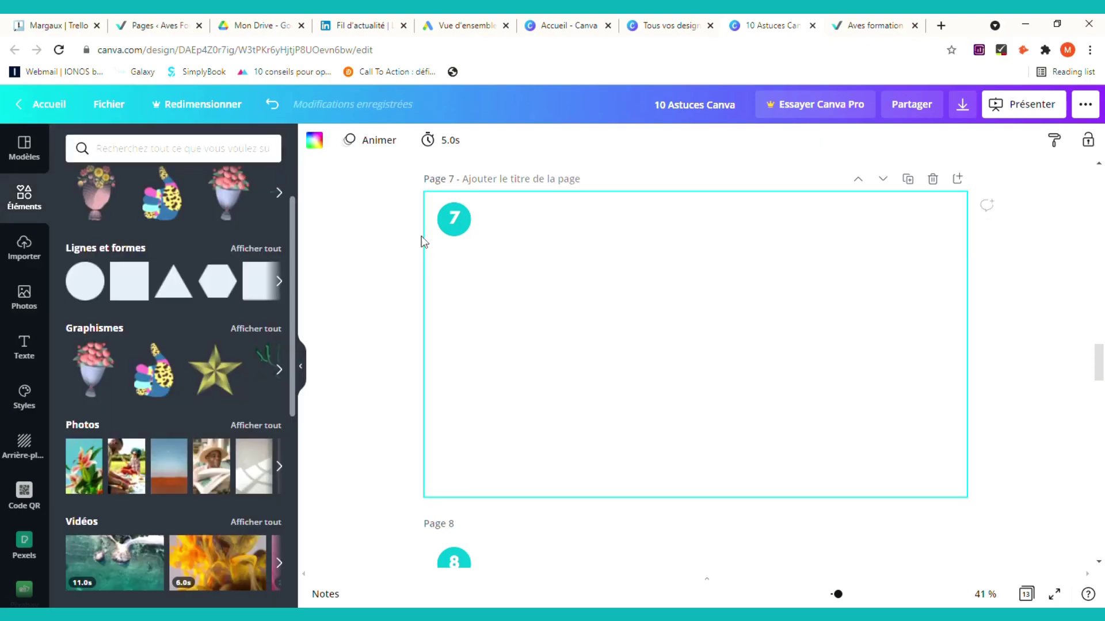
{"action": "left_click", "coordinate": [316, 141]}
{"action": "left_click", "coordinate": [108, 206]}
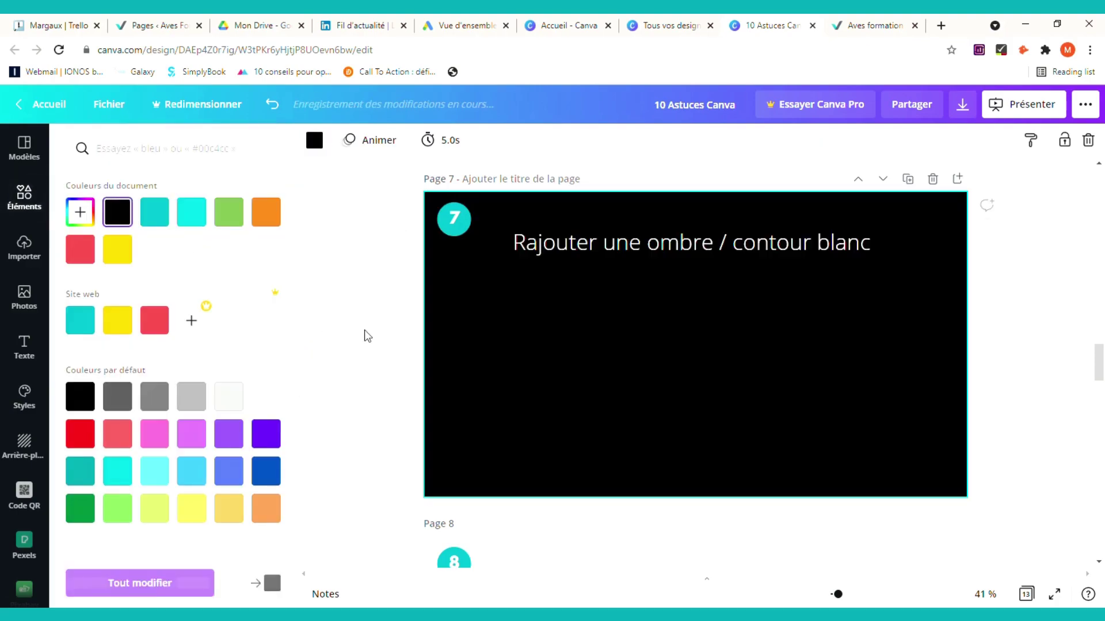
- Insert the black-and-white cut-out portrait from the uploaded images onto page 7
{"action": "left_click", "coordinate": [24, 248]}
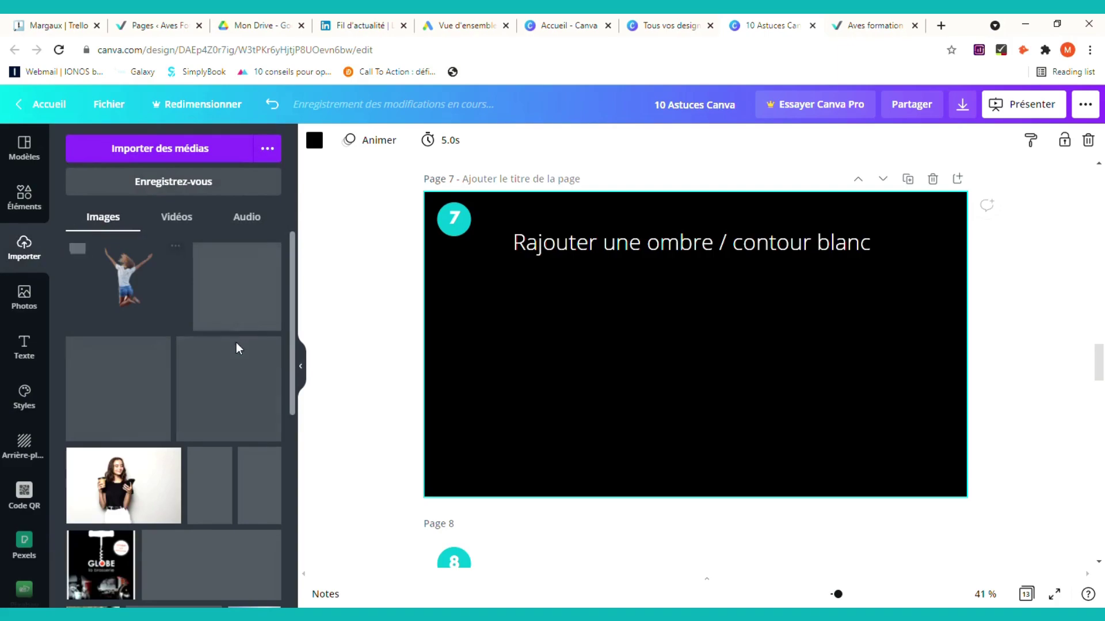
{"action": "scroll", "coordinate": [233, 353], "scroll_direction": "down", "scroll_amount": 5}
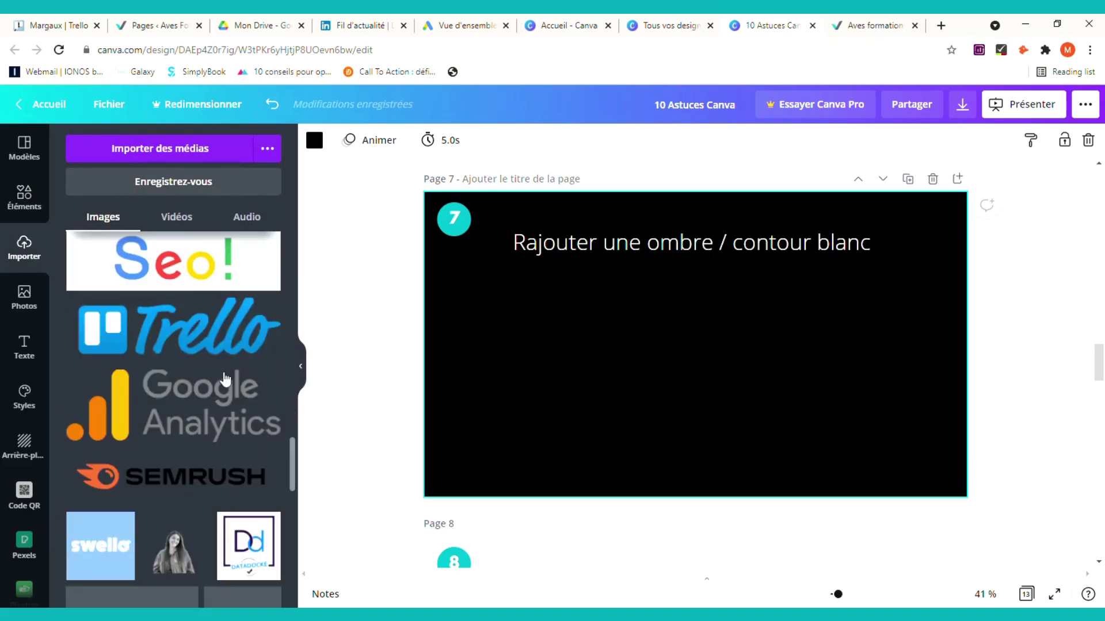
{"action": "scroll", "coordinate": [224, 380], "scroll_direction": "down", "scroll_amount": 3}
{"action": "left_click", "coordinate": [233, 423]}
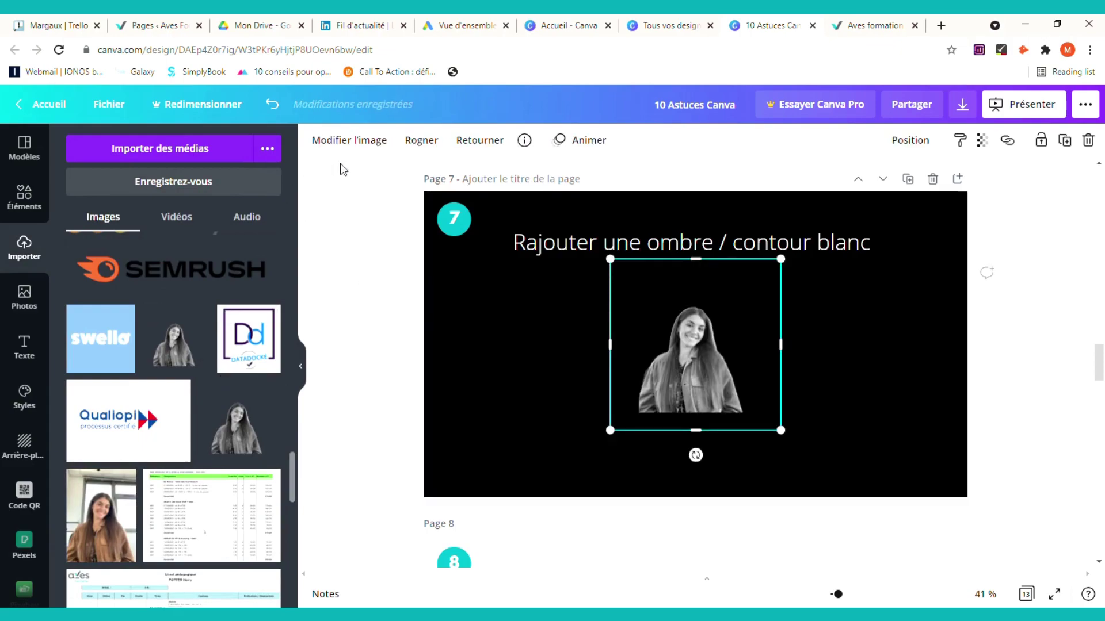
- Crop the empty margins around the page 7 portrait and enlarge the cropped image
{"action": "left_click", "coordinate": [409, 147]}
{"action": "left_click_drag", "start_coordinate": [627, 268], "coordinate": [633, 293]}
{"action": "left_click_drag", "start_coordinate": [783, 432], "coordinate": [767, 417]}
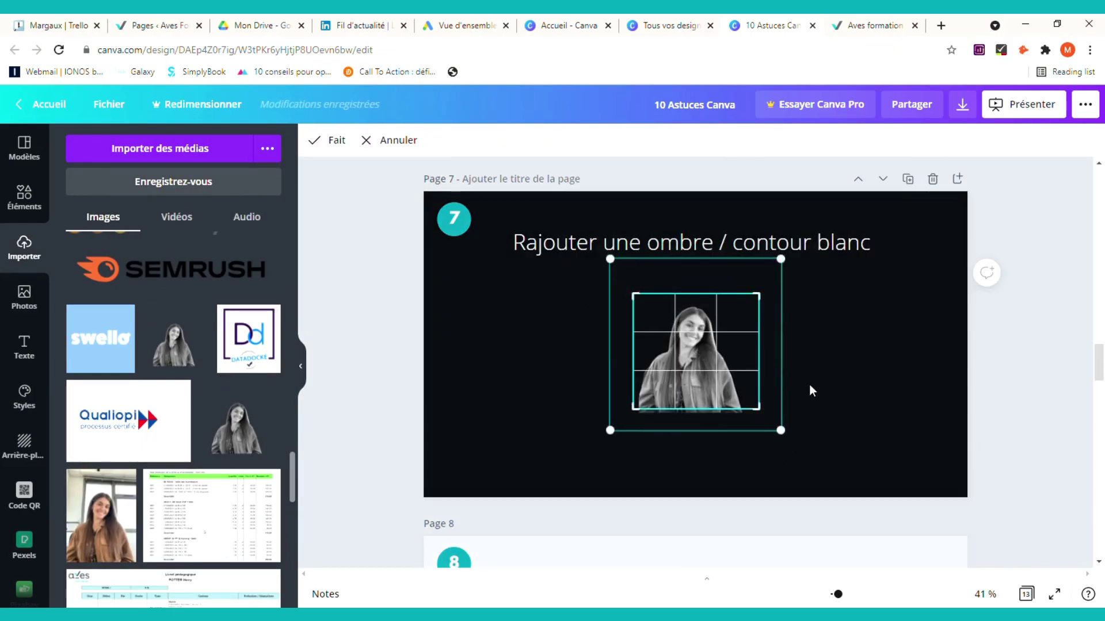
{"action": "key", "text": "Return"}
{"action": "left_click_drag", "start_coordinate": [633, 411], "coordinate": [556, 479]}
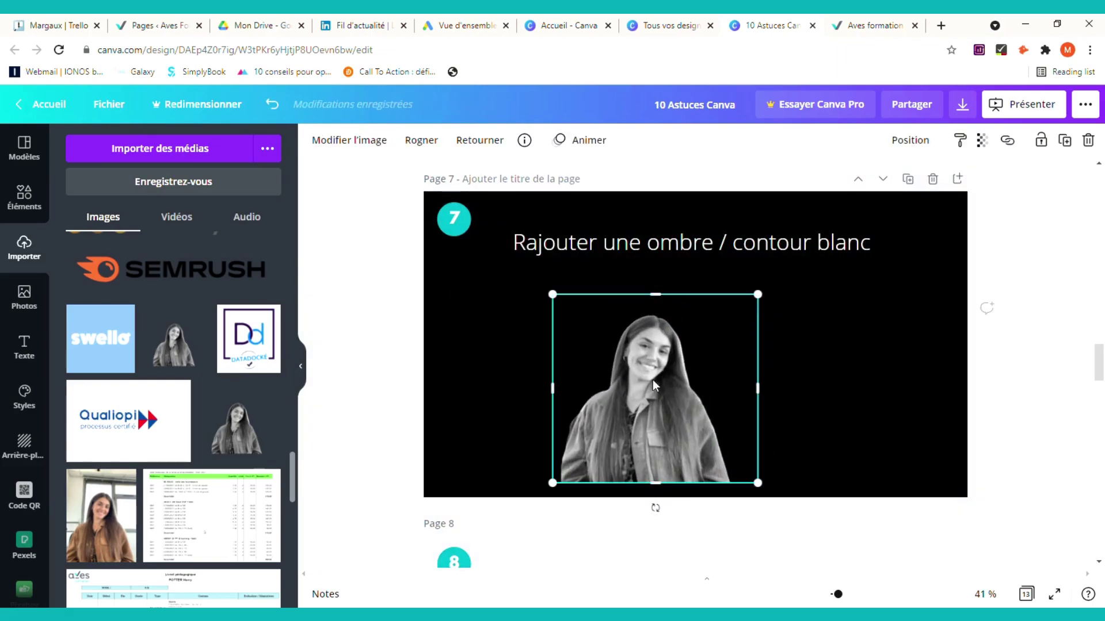
- Give the page 7 portrait a Brillance effect from Shadows and set the effect's colour to white
{"action": "left_click", "coordinate": [349, 141]}
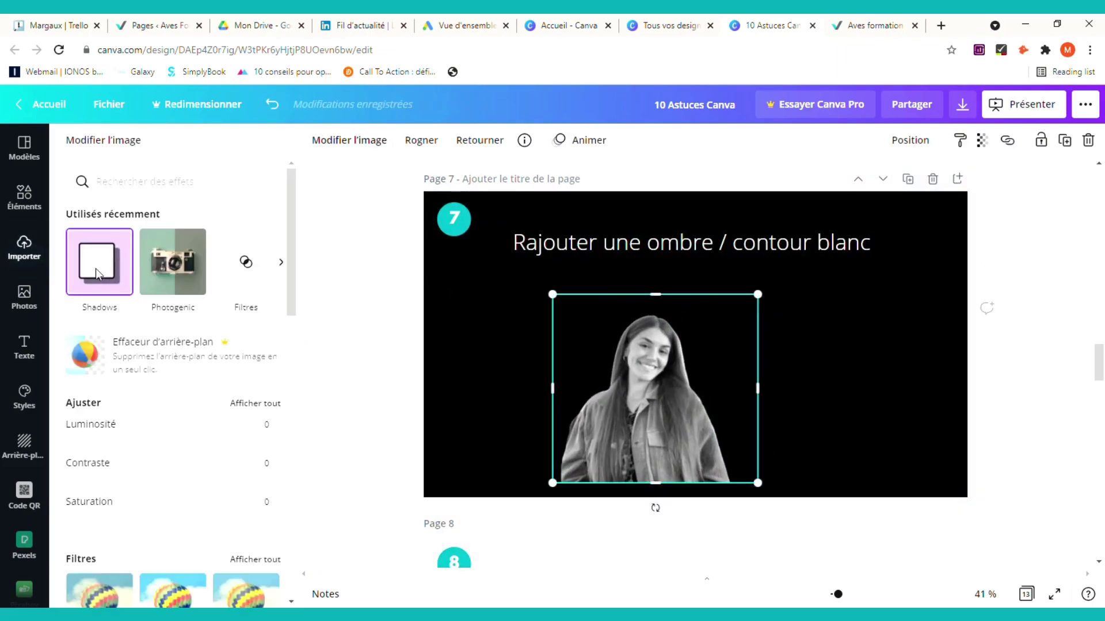
{"action": "left_click", "coordinate": [96, 270]}
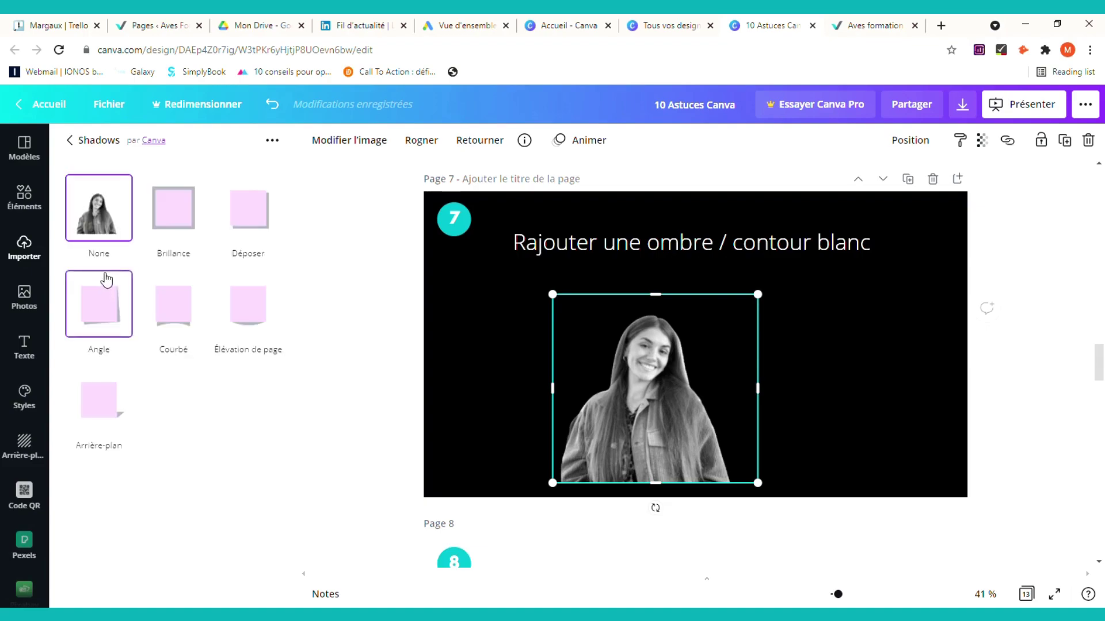
{"action": "left_click", "coordinate": [174, 222]}
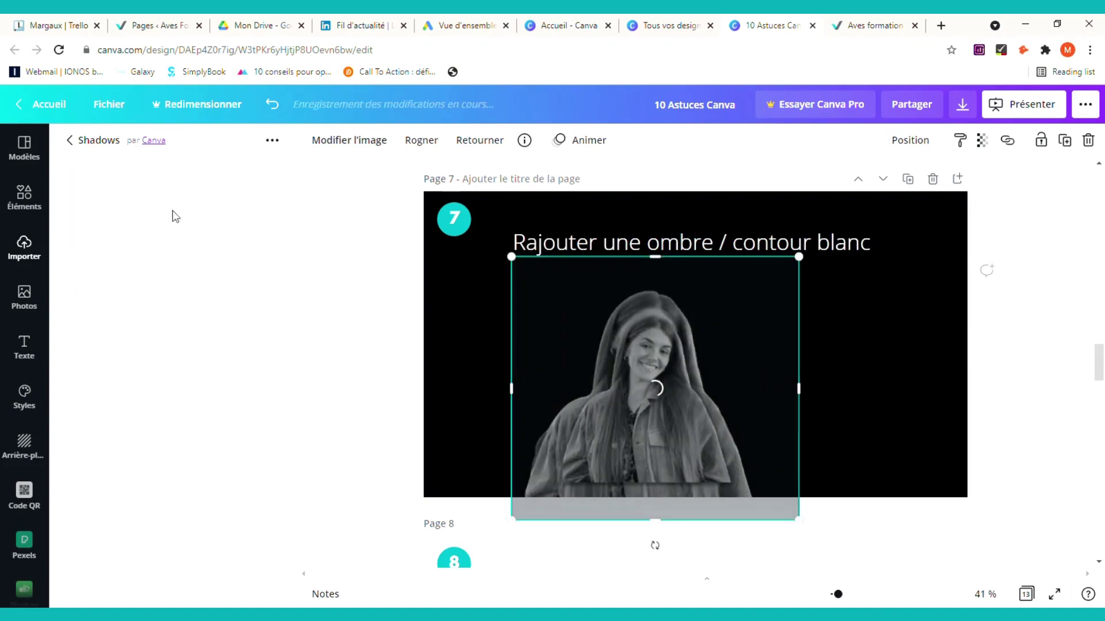
{"action": "left_click", "coordinate": [267, 320]}
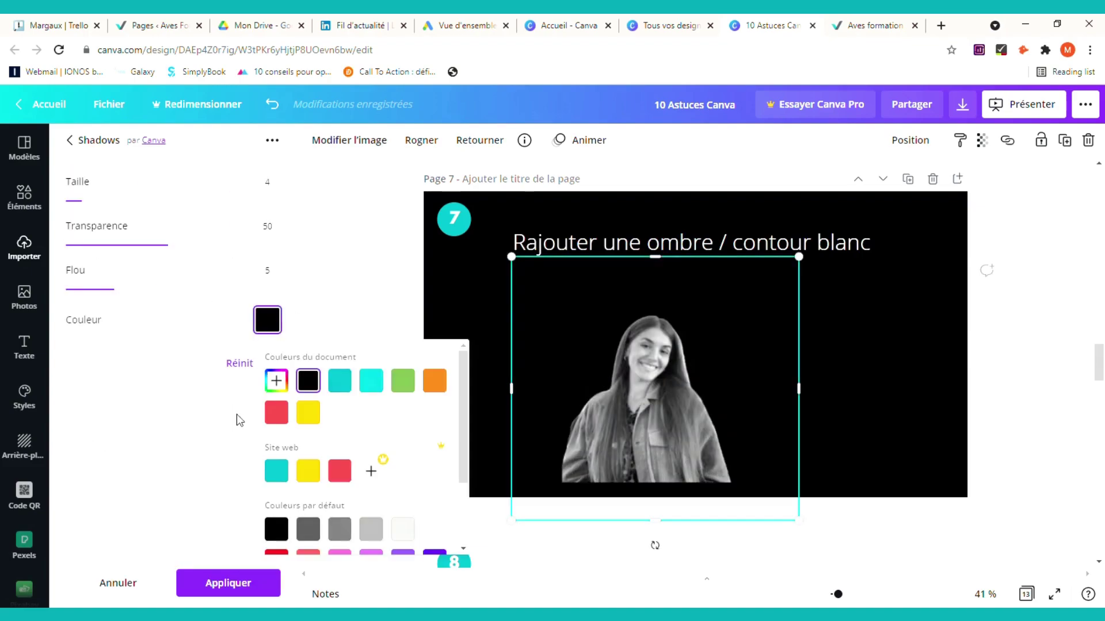
{"action": "left_click", "coordinate": [339, 412]}
- Turn the white glow into a solid outline by maximising its Transparence value, removing the blur and increasing its size
{"action": "left_click_drag", "start_coordinate": [168, 245], "coordinate": [309, 248]}
{"action": "left_click", "coordinate": [100, 202]}
{"action": "left_click", "coordinate": [104, 202]}
{"action": "left_click_drag", "start_coordinate": [118, 290], "coordinate": [65, 290]}
{"action": "left_click_drag", "start_coordinate": [115, 204], "coordinate": [165, 206]}
{"action": "left_click", "coordinate": [870, 377]}
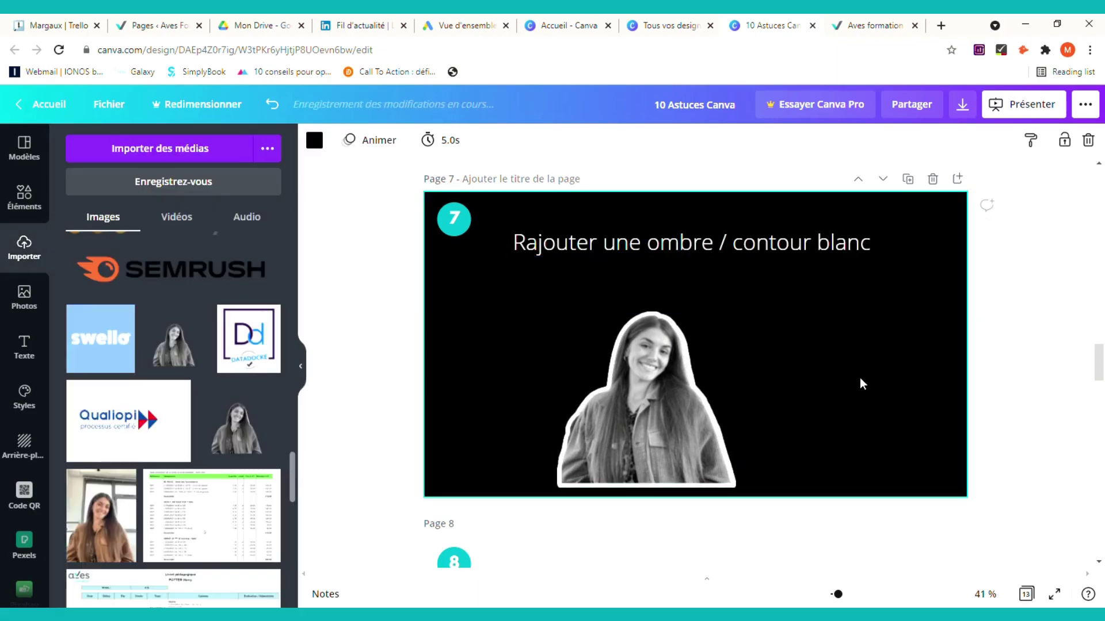
- Enlarge the outlined portrait and position it so its lower edge runs off the bottom of page 7
{"action": "left_click_drag", "start_coordinate": [684, 407], "coordinate": [696, 363]}
{"action": "left_click_drag", "start_coordinate": [758, 439], "coordinate": [870, 482]}
{"action": "left_click", "coordinate": [870, 481]}
{"action": "left_click_drag", "start_coordinate": [664, 398], "coordinate": [649, 444]}
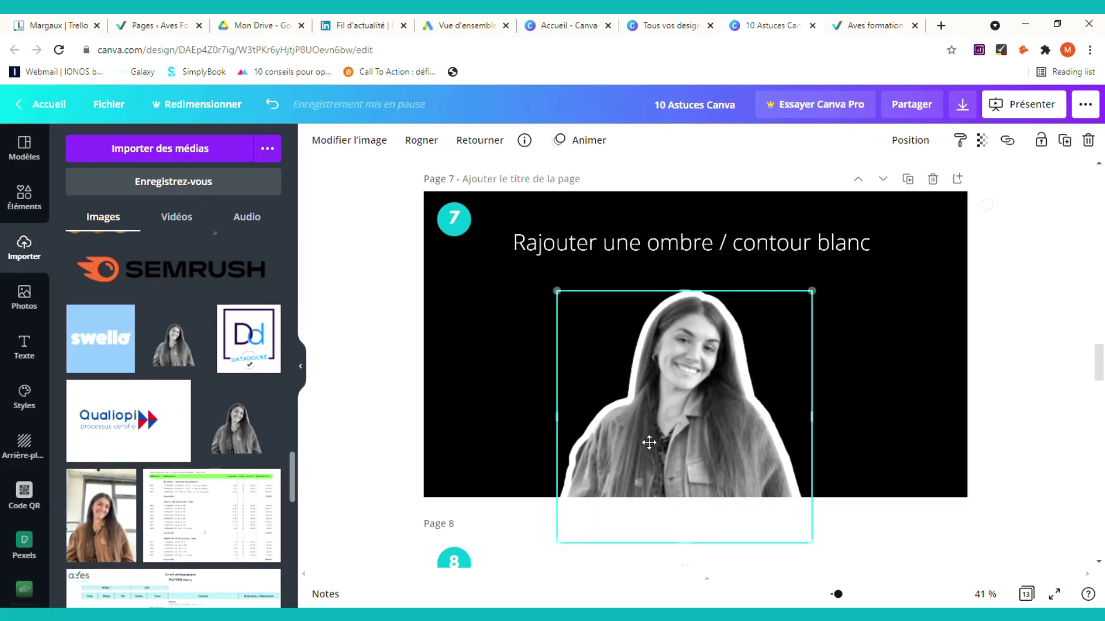
{"action": "left_click", "coordinate": [900, 389]}
- Search the elements library for the page 8 keyword "moderntrad"
{"action": "scroll", "coordinate": [888, 352], "scroll_direction": "down", "scroll_amount": 5}
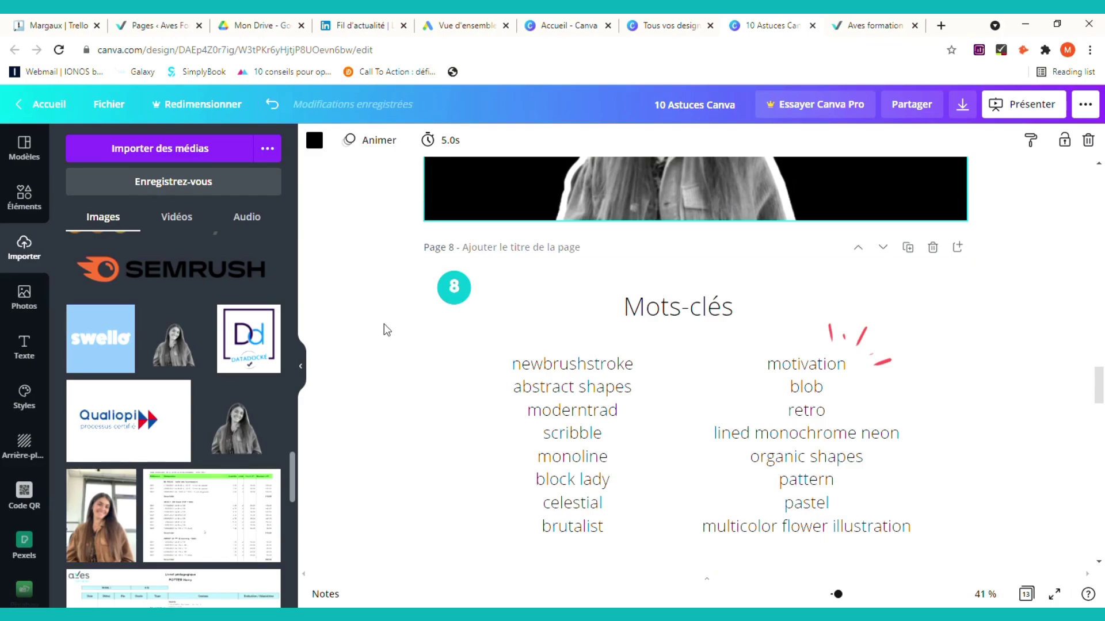
{"action": "left_click", "coordinate": [15, 197]}
{"action": "left_click", "coordinate": [208, 151]}
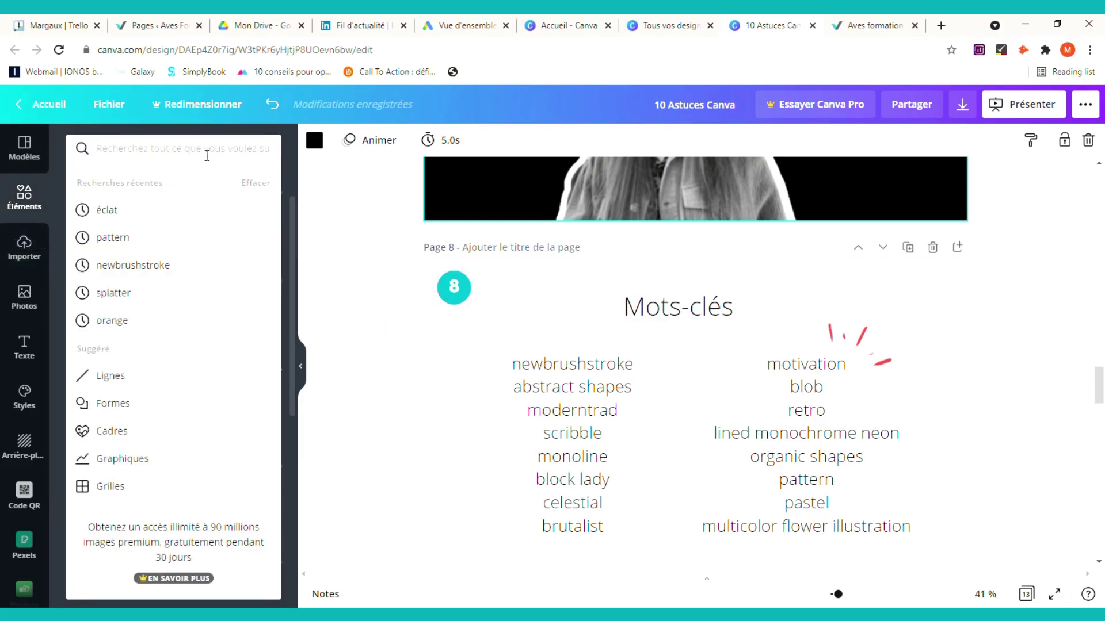
{"action": "type", "text": "modertrad"}
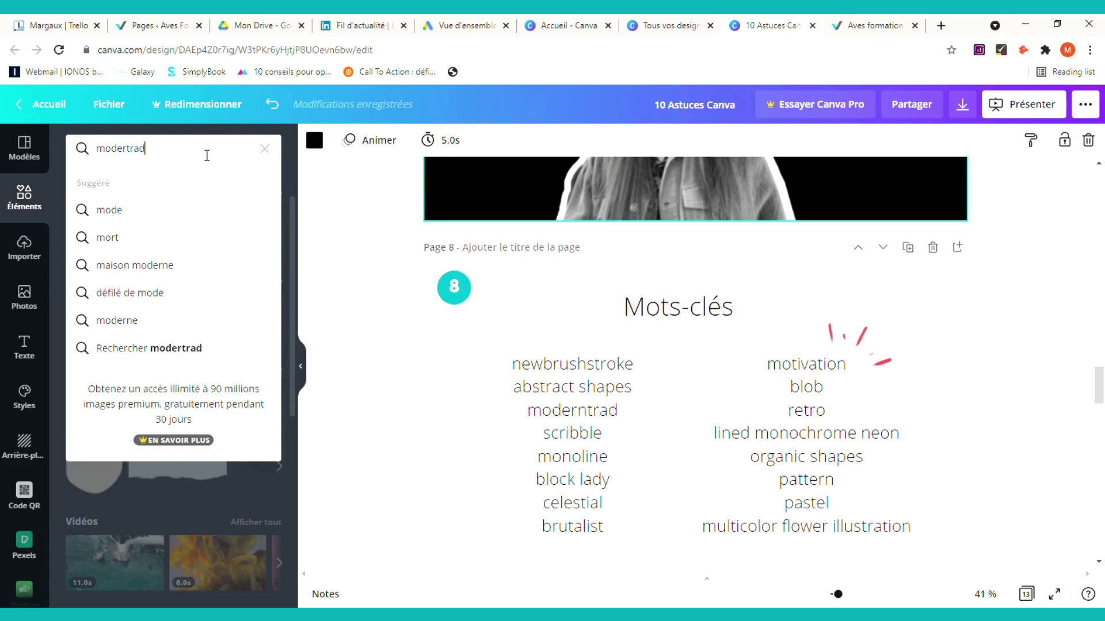
{"action": "key", "text": "Return"}
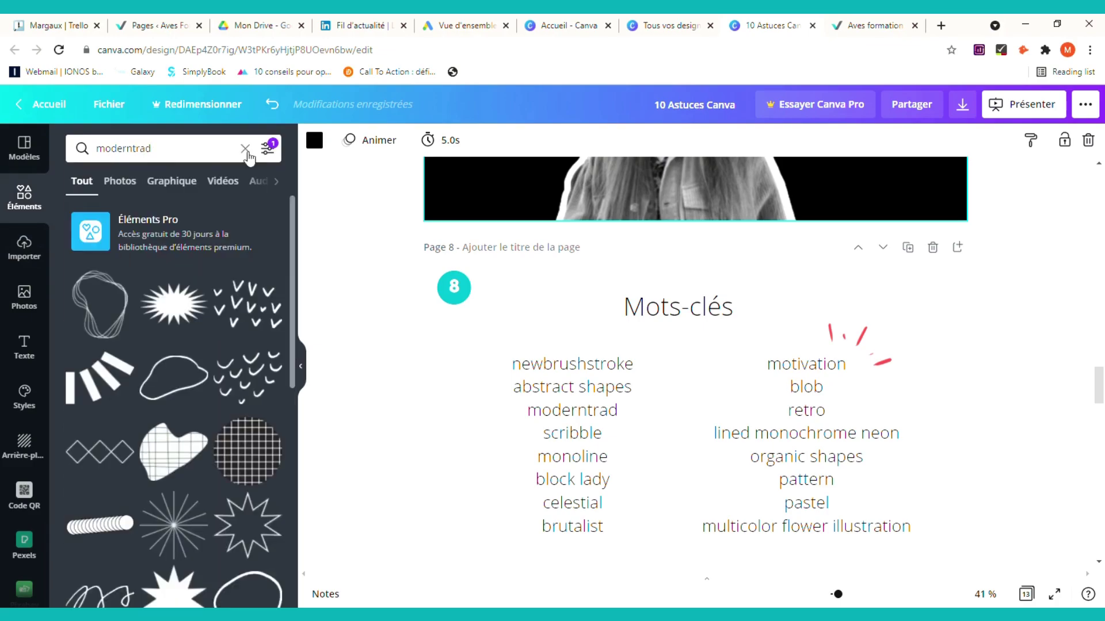
- Replace the elements search with the page 8 keyword "pattern"
{"action": "left_click", "coordinate": [245, 148]}
{"action": "left_click", "coordinate": [224, 157]}
{"action": "type", "text": "patte"}
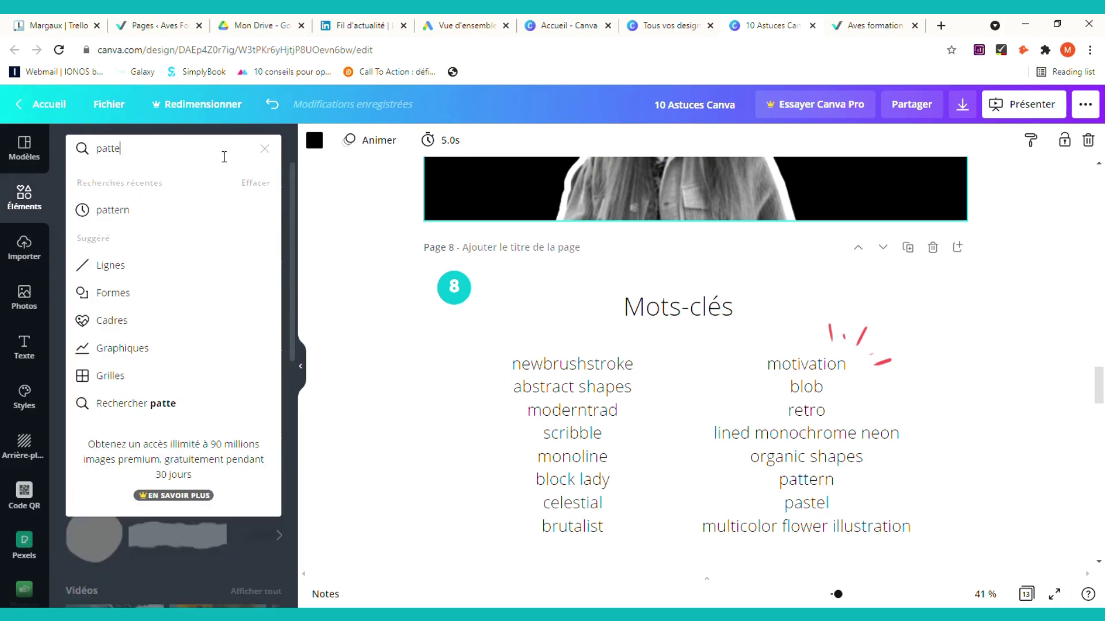
{"action": "type", "text": "rn"}
{"action": "key", "text": "Return"}
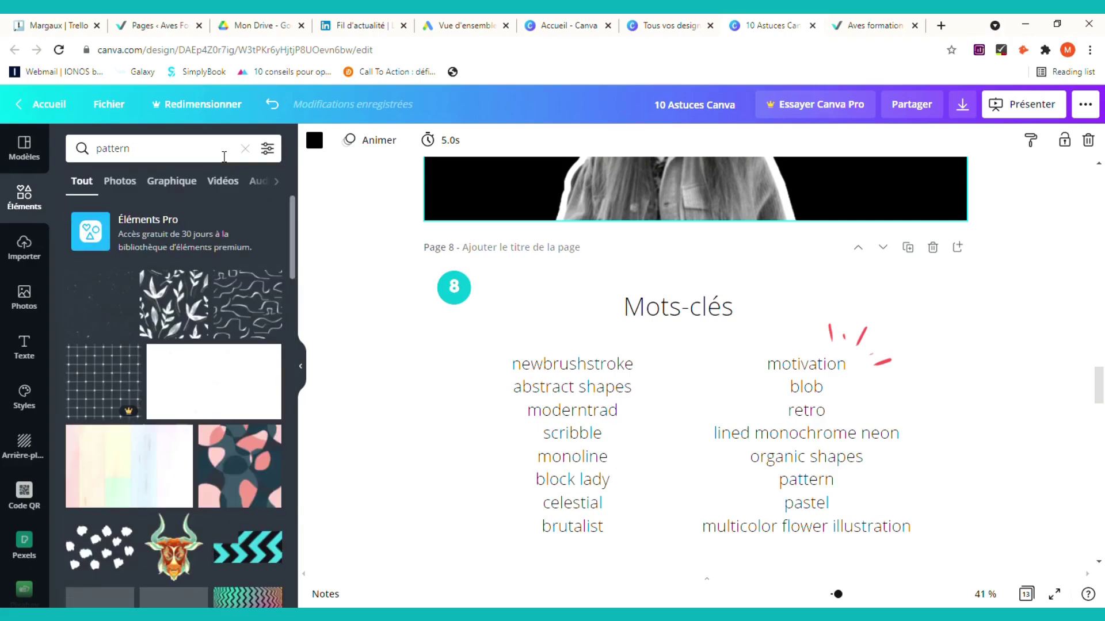
- Search the elements library for the keyword "brutalist", then clear the search
{"action": "left_click", "coordinate": [245, 148]}
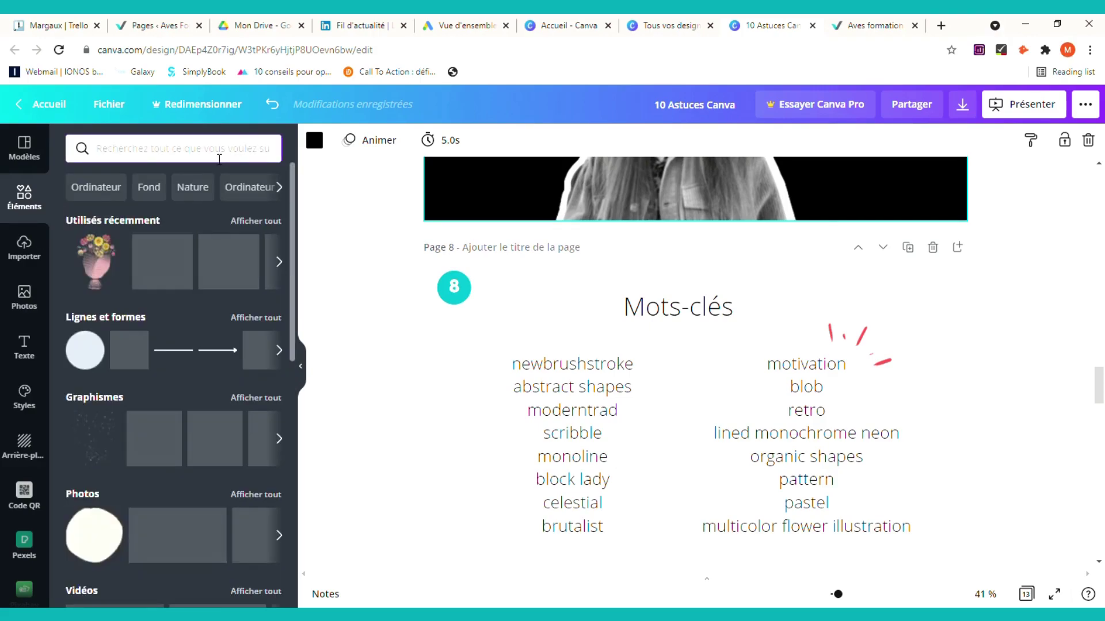
{"action": "left_click", "coordinate": [219, 160]}
{"action": "type", "text": "brutalist"}
{"action": "key", "text": "Return"}
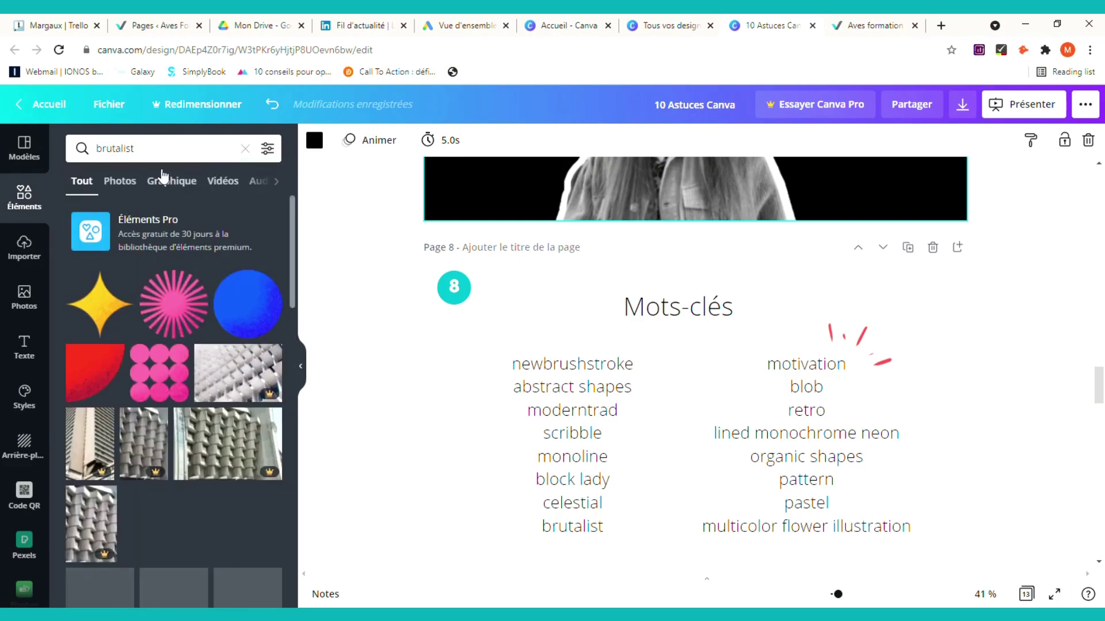
{"action": "left_click", "coordinate": [245, 148]}
- Move the "Lien et QR code" title on page 9 up to the upper edge, level with the number 9 badge
{"action": "scroll", "coordinate": [1069, 308], "scroll_direction": "down", "scroll_amount": 3}
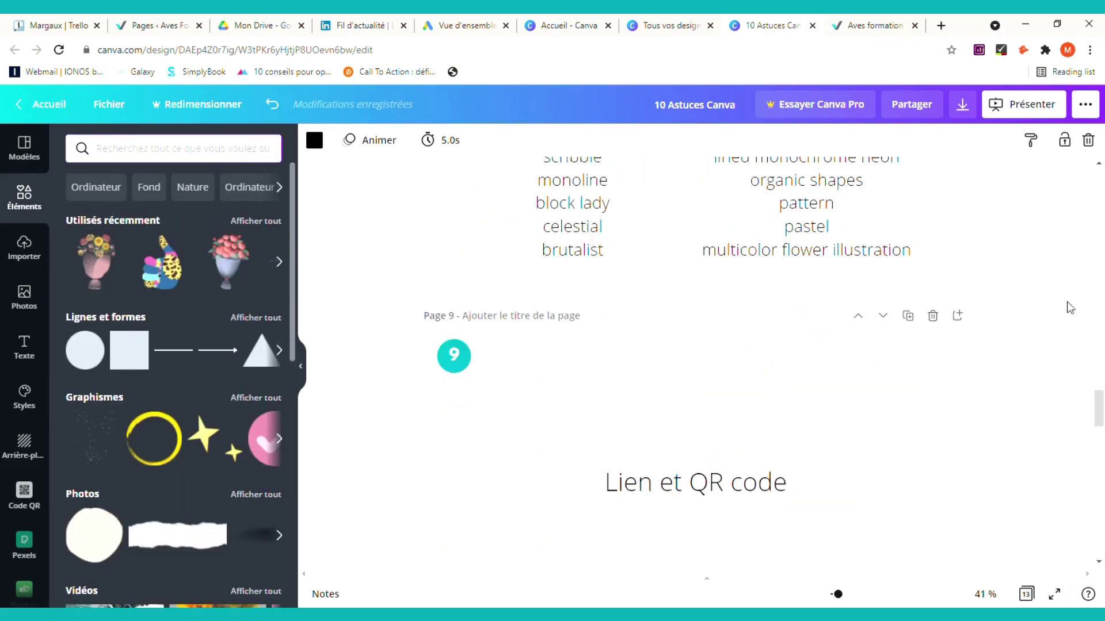
{"action": "scroll", "coordinate": [1069, 308], "scroll_direction": "down", "scroll_amount": 3}
{"action": "left_click", "coordinate": [726, 352]}
{"action": "left_click_drag", "start_coordinate": [725, 350], "coordinate": [733, 230]}
{"action": "left_click", "coordinate": [706, 334]}
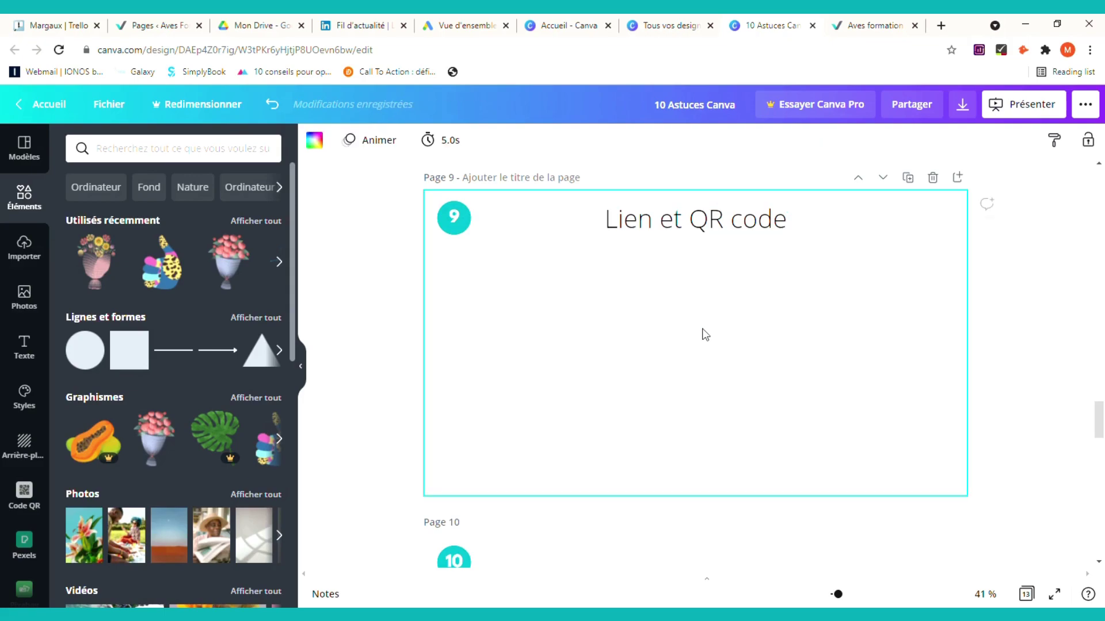
- Open the Code QR app for page 9 and copy the web address of the Aves formation home page
{"action": "scroll", "coordinate": [23, 458], "scroll_direction": "down", "scroll_amount": 2}
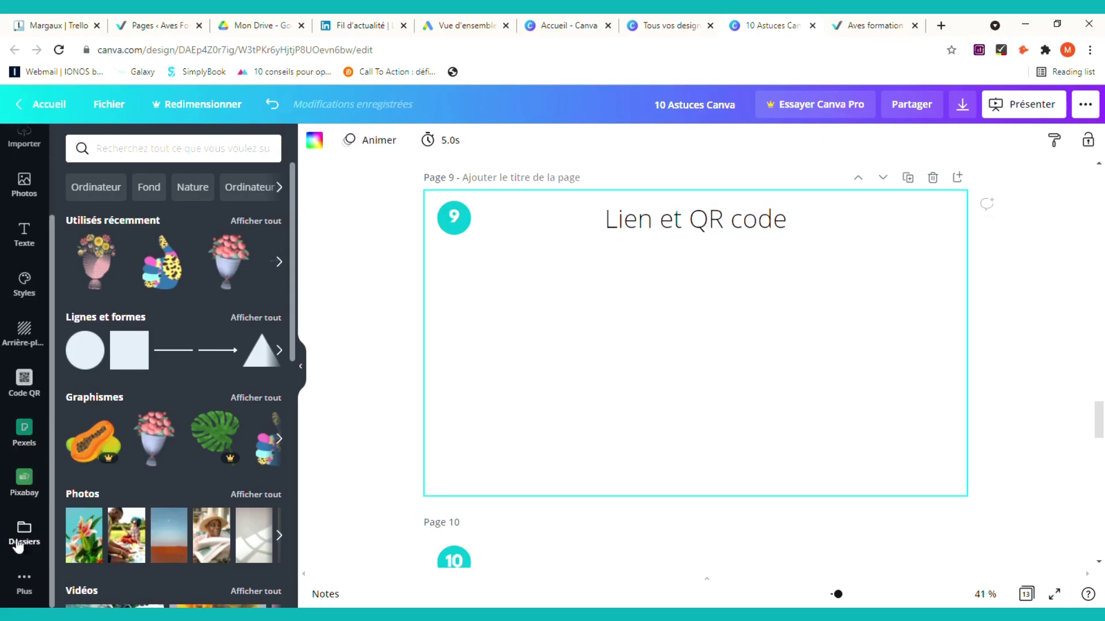
{"action": "left_click", "coordinate": [25, 583]}
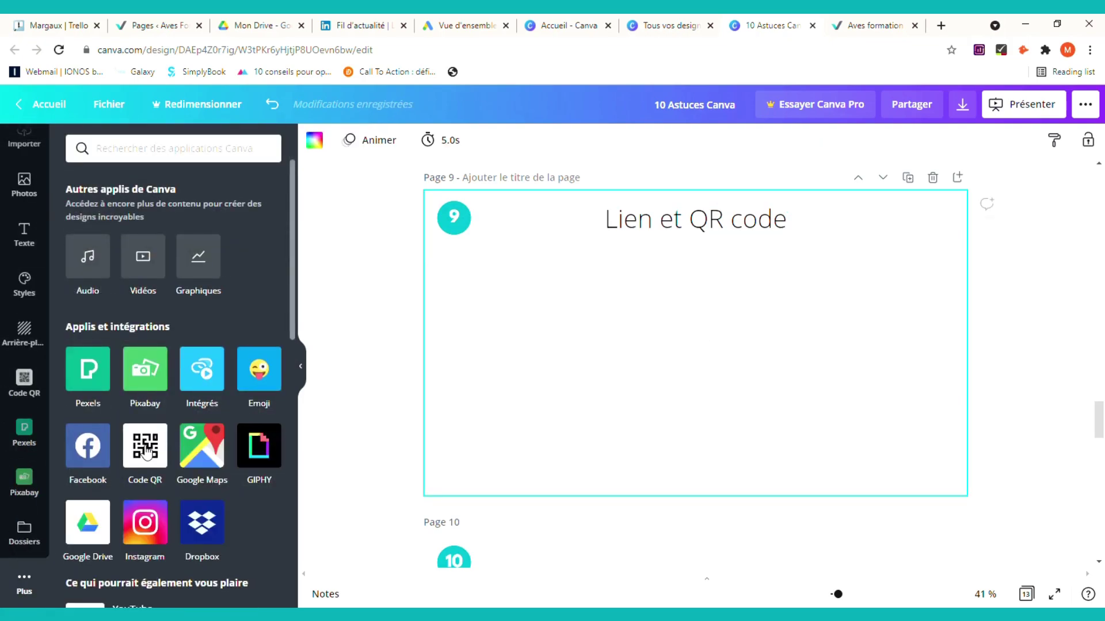
{"action": "left_click", "coordinate": [146, 446]}
{"action": "left_click", "coordinate": [131, 253]}
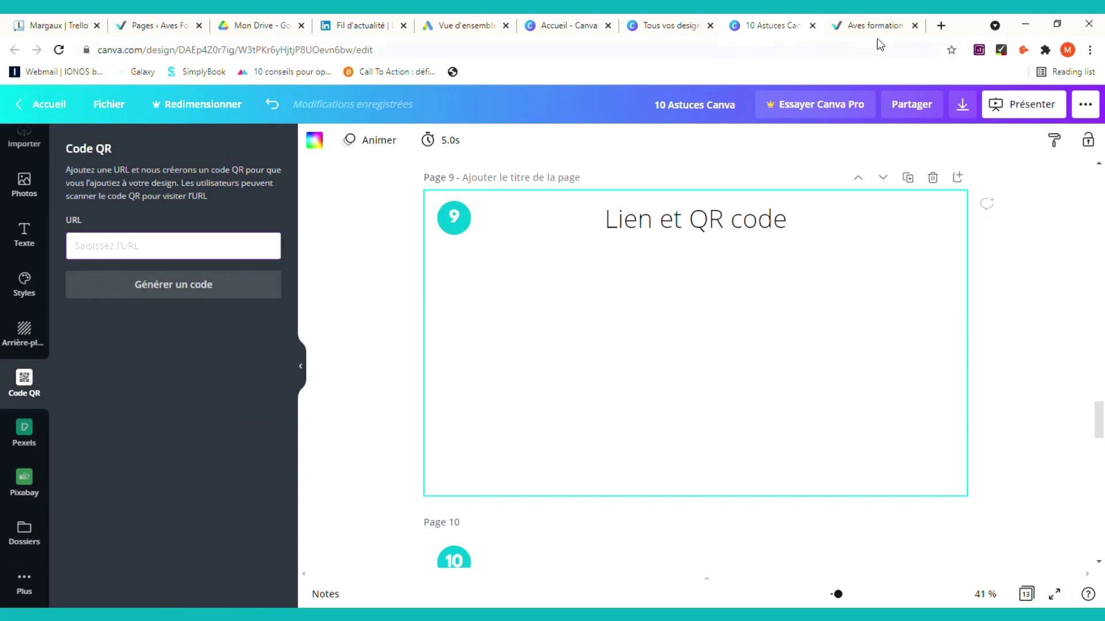
{"action": "left_click", "coordinate": [852, 25]}
{"action": "left_click", "coordinate": [655, 59]}
{"action": "key", "text": "ctrl+c"}
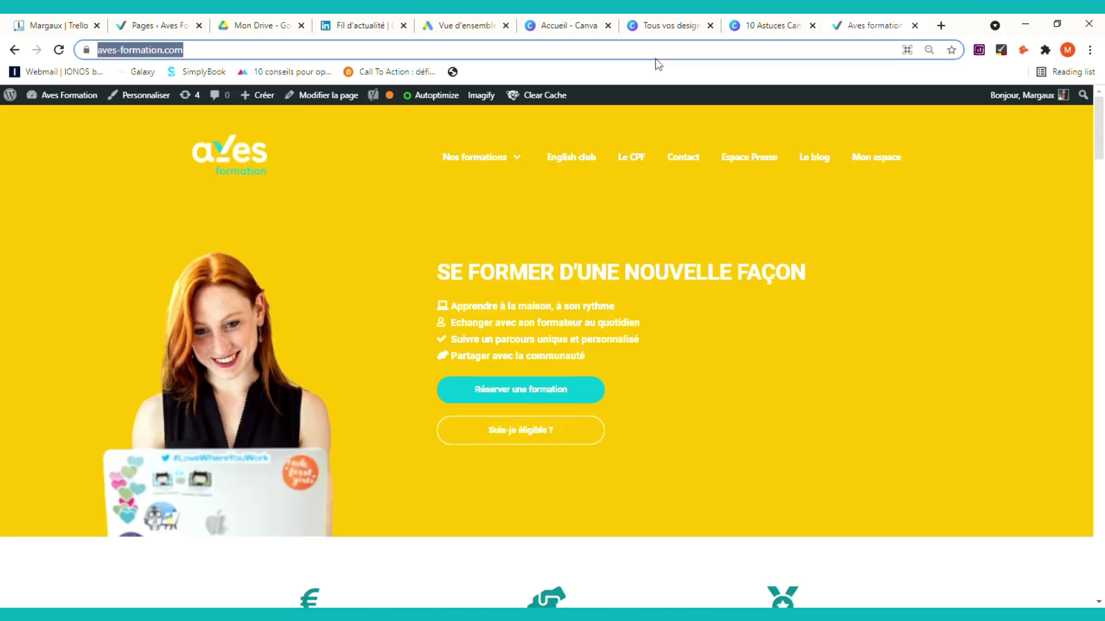
{"action": "left_click", "coordinate": [720, 19]}
{"action": "left_click", "coordinate": [192, 241]}
{"action": "key", "text": "ctrl+v"}
{"action": "left_click", "coordinate": [185, 288]}
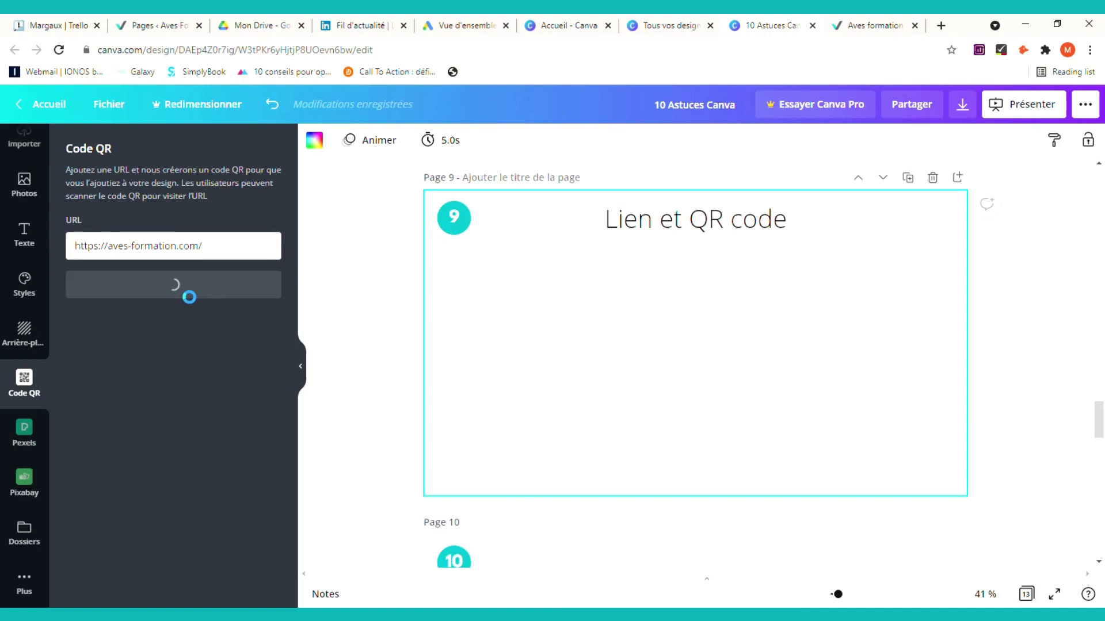
{"action": "left_click_drag", "start_coordinate": [730, 332], "coordinate": [602, 344]}
- Add the text "lien" to page 9 and position it to the right of the QR code
{"action": "left_click", "coordinate": [752, 311]}
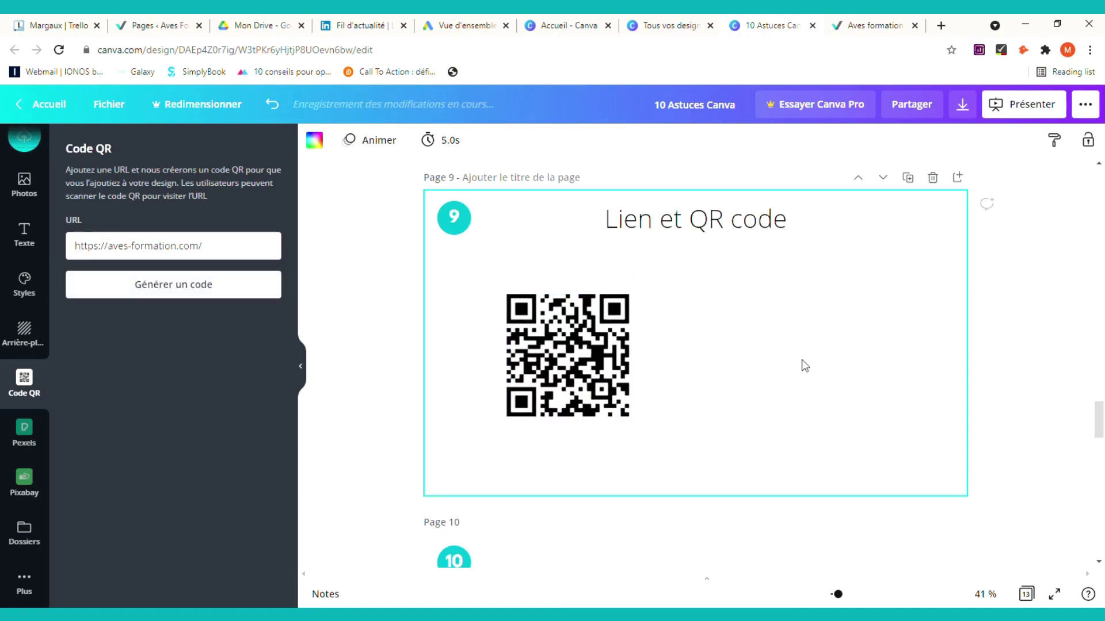
{"action": "type", "text": "t"}
{"action": "type", "text": "lien"}
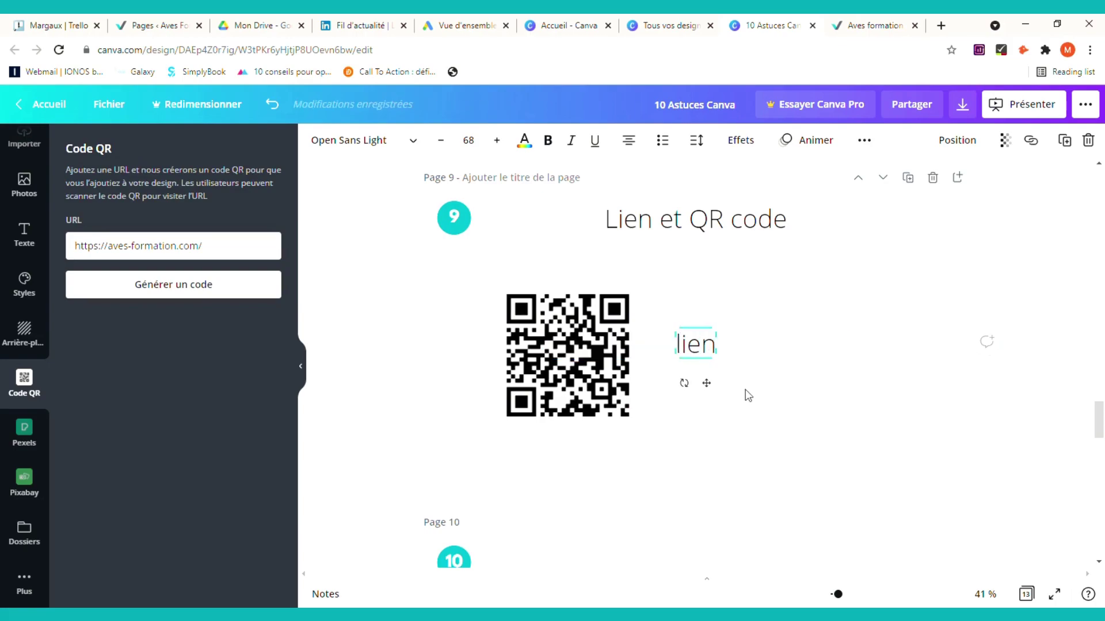
{"action": "left_click_drag", "start_coordinate": [713, 385], "coordinate": [760, 363]}
- Insert the pink lily photo on page 9, shrink it and place it to the right of the "lien" text
{"action": "left_click", "coordinate": [26, 186]}
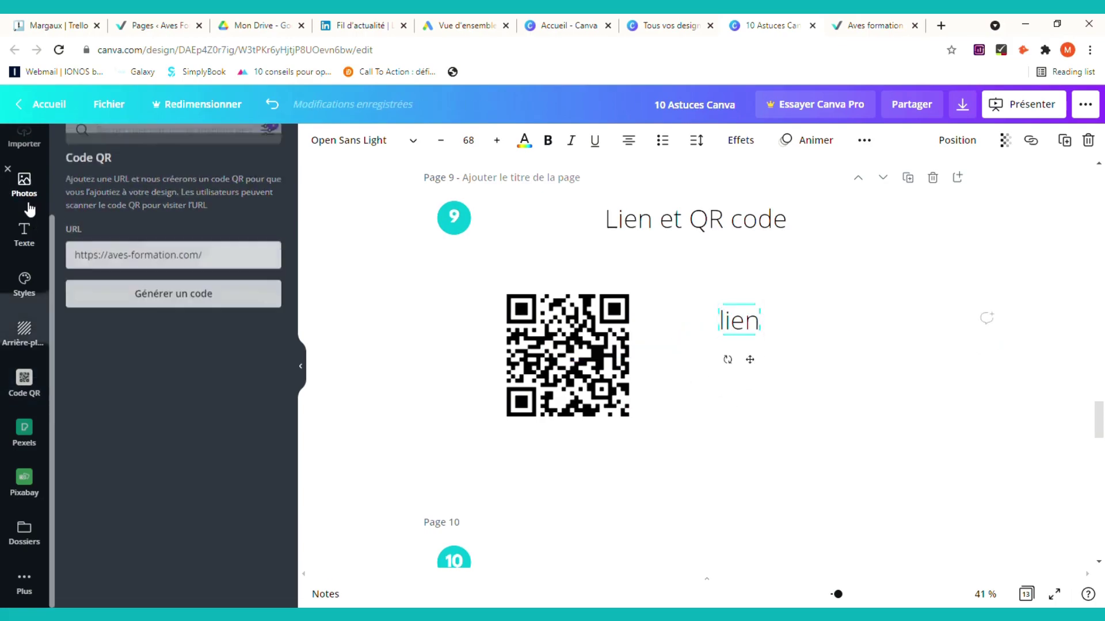
{"action": "left_click", "coordinate": [82, 276]}
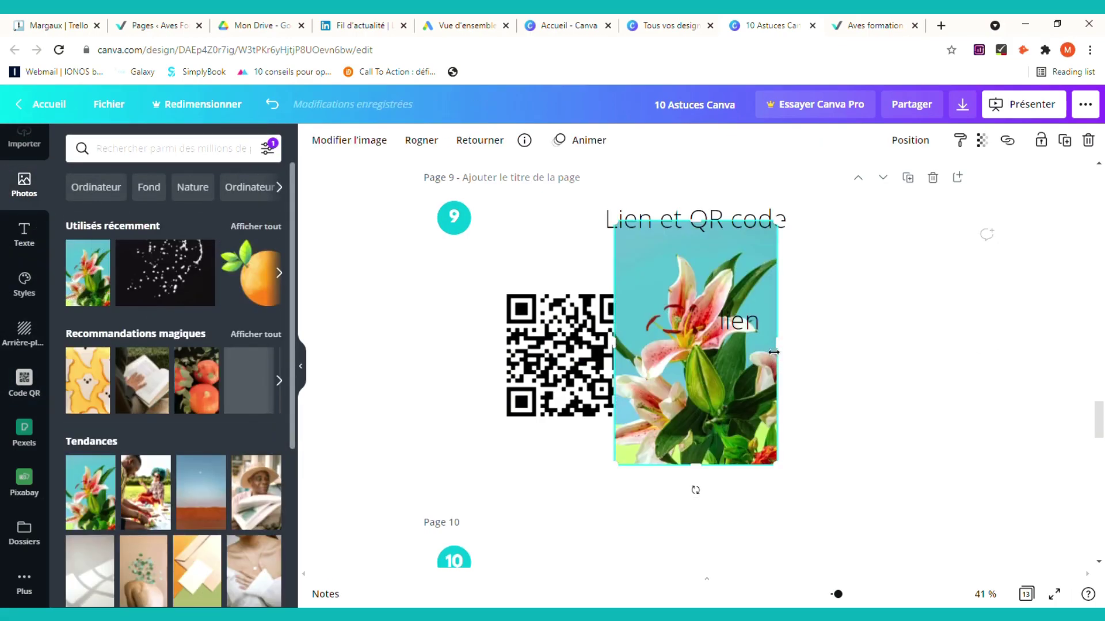
{"action": "left_click_drag", "start_coordinate": [813, 385], "coordinate": [969, 385]}
{"action": "left_click_drag", "start_coordinate": [908, 335], "coordinate": [882, 336]}
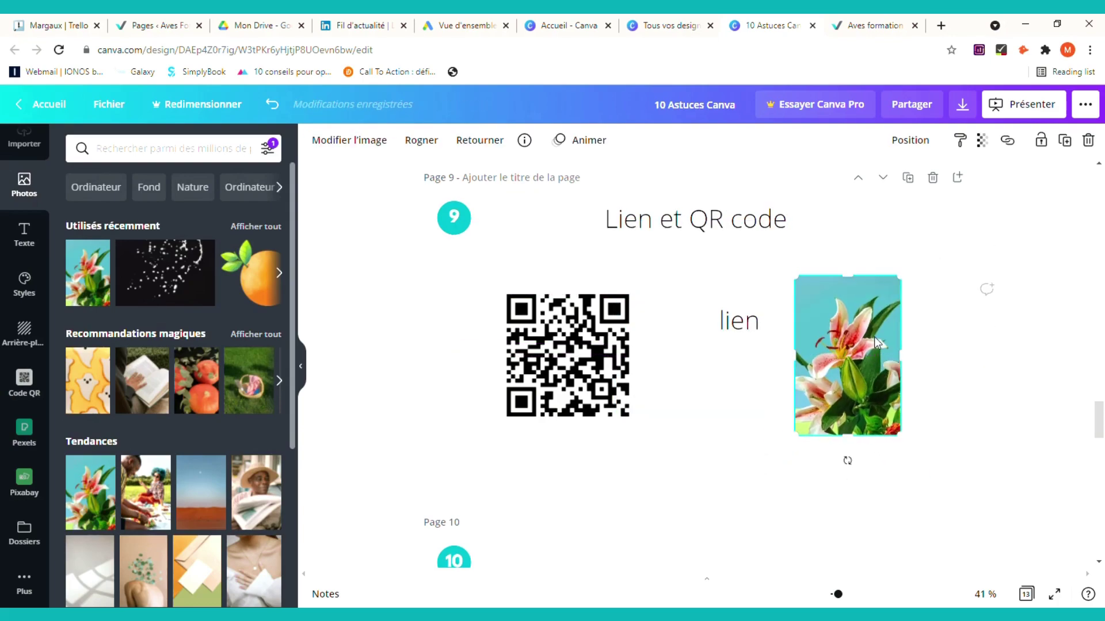
- Link the lily photo to the copied Aves formation website address
{"action": "left_click", "coordinate": [1008, 144]}
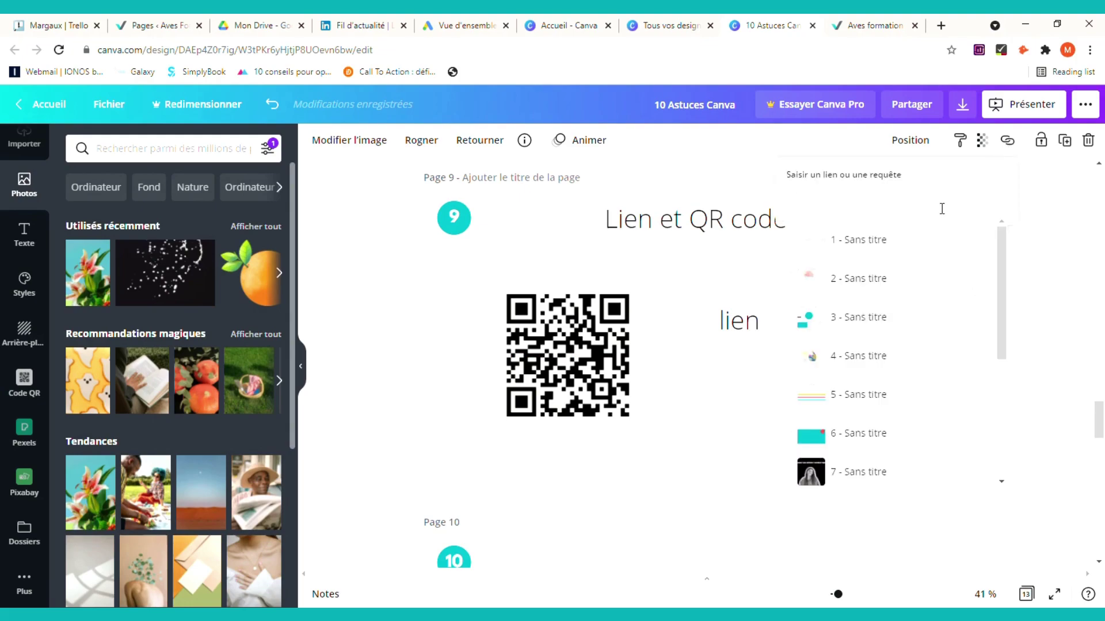
{"action": "key", "text": "ctrl+v"}
{"action": "key", "text": "Return"}
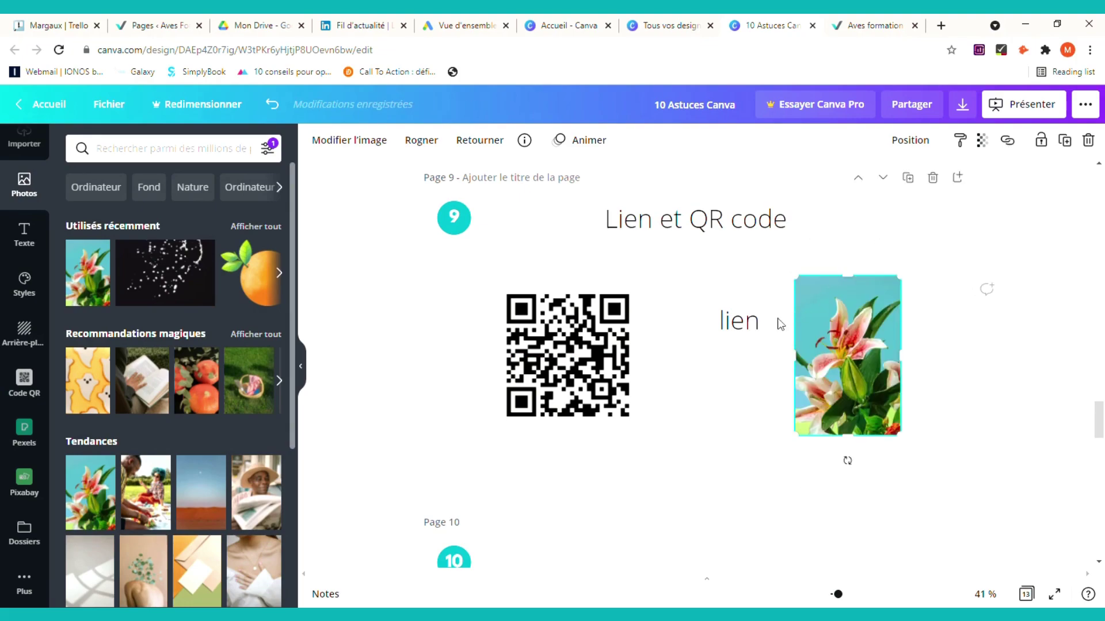
- Link the "lien" text to the same copied website address
{"action": "left_click", "coordinate": [743, 320]}
{"action": "left_click", "coordinate": [1030, 141]}
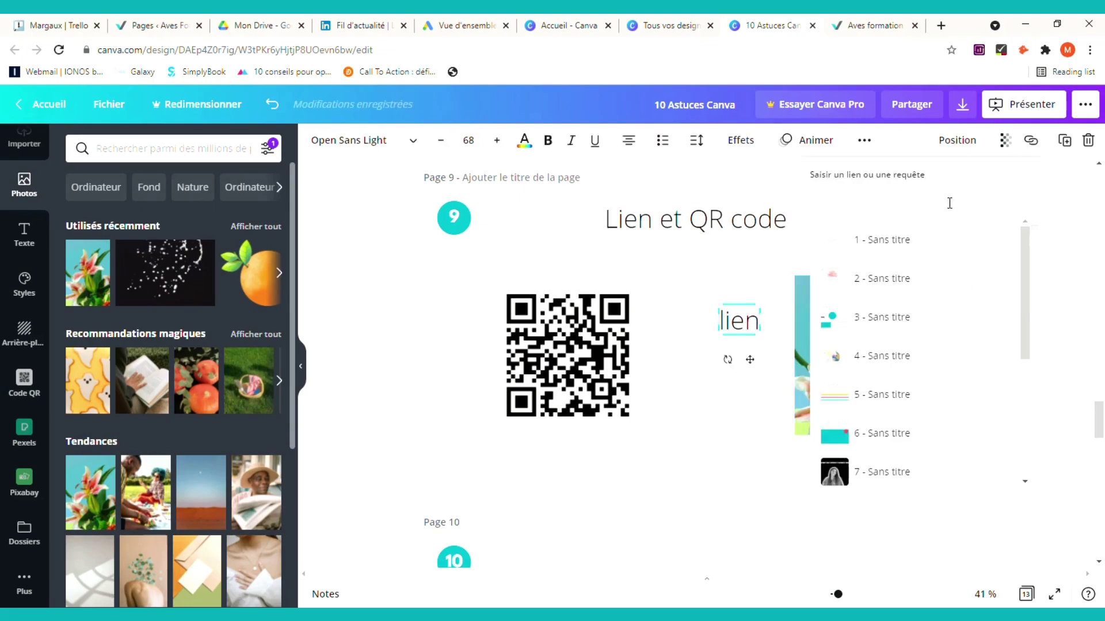
{"action": "key", "text": "ctrl+v"}
{"action": "key", "text": "Return"}
{"action": "left_click", "coordinate": [1024, 254]}
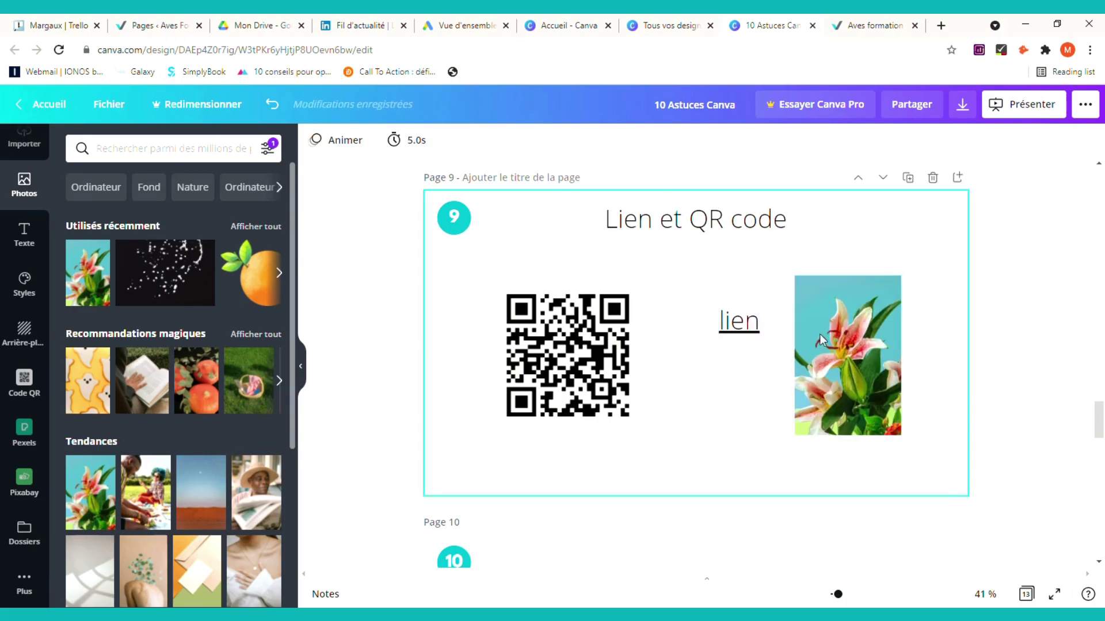
- Go to page 10 and look through the presentation types available for presenting the design
{"action": "scroll", "coordinate": [952, 284], "scroll_direction": "down", "scroll_amount": 5}
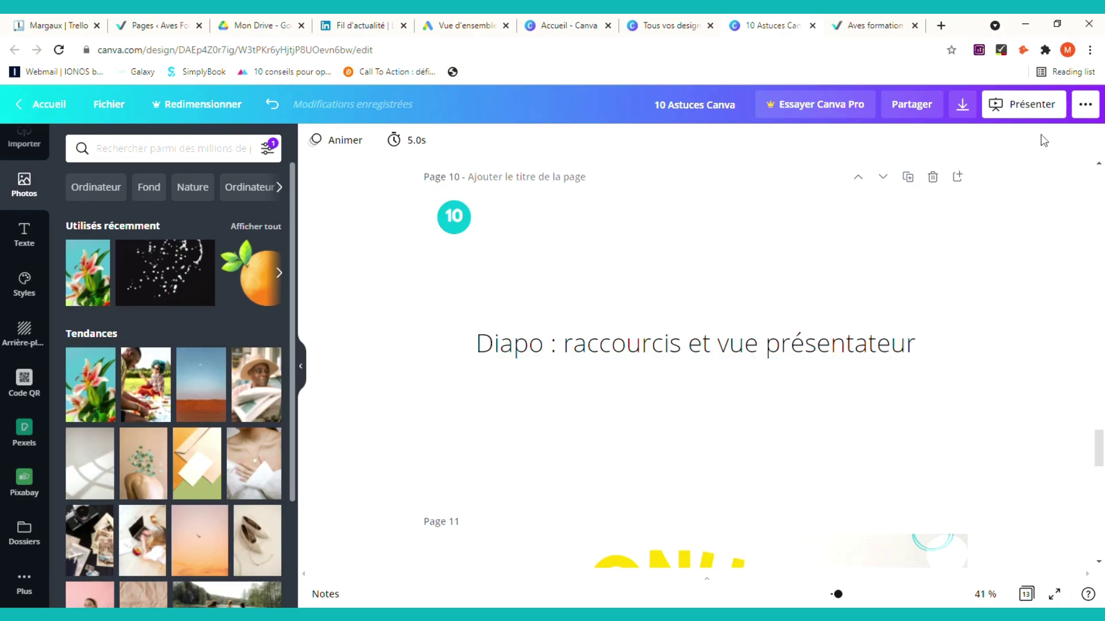
{"action": "left_click", "coordinate": [1050, 117]}
{"action": "left_click", "coordinate": [1044, 207]}
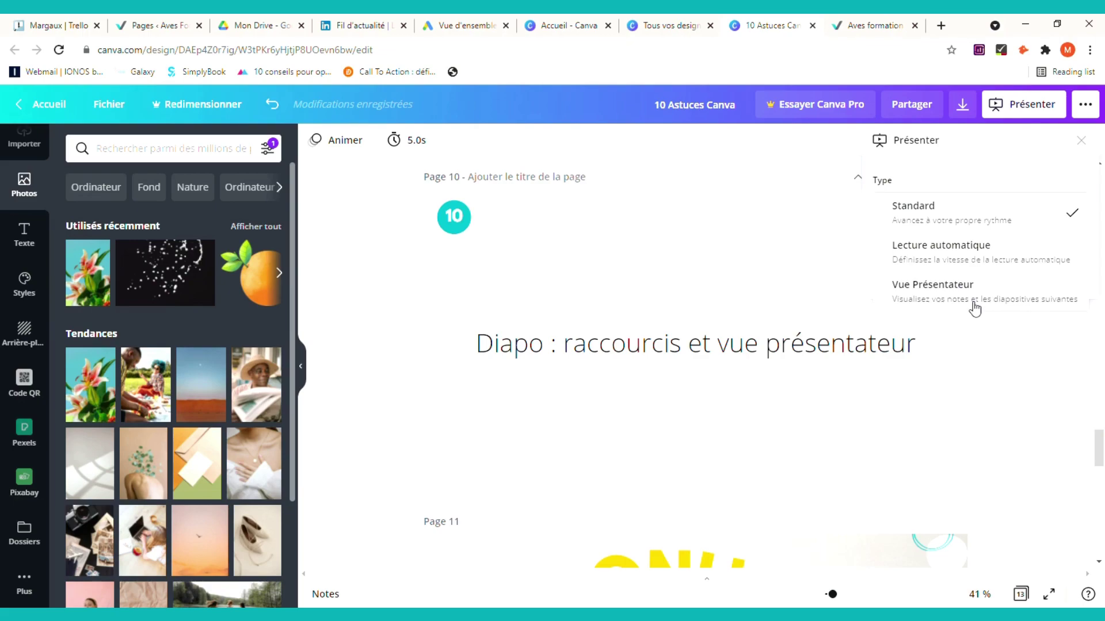
{"action": "left_click", "coordinate": [1026, 381]}
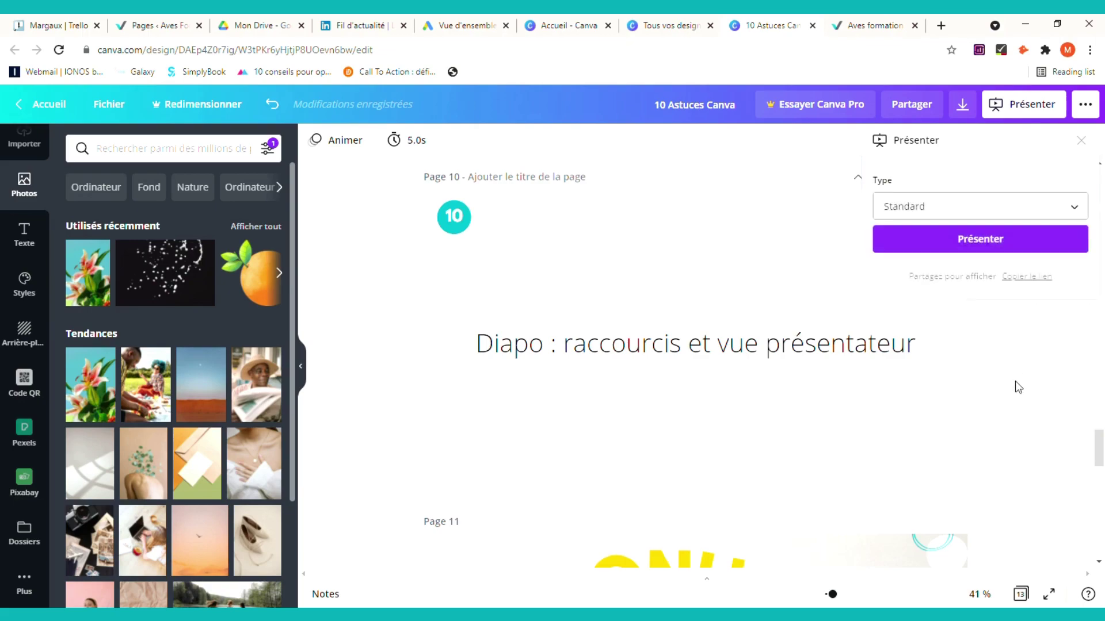
- Move the title "Diapo : raccourcis et vue présentateur" up to the upper part of page 10
{"action": "left_click", "coordinate": [789, 345]}
{"action": "left_click_drag", "start_coordinate": [751, 346], "coordinate": [751, 253]}
{"action": "left_click", "coordinate": [664, 368]}
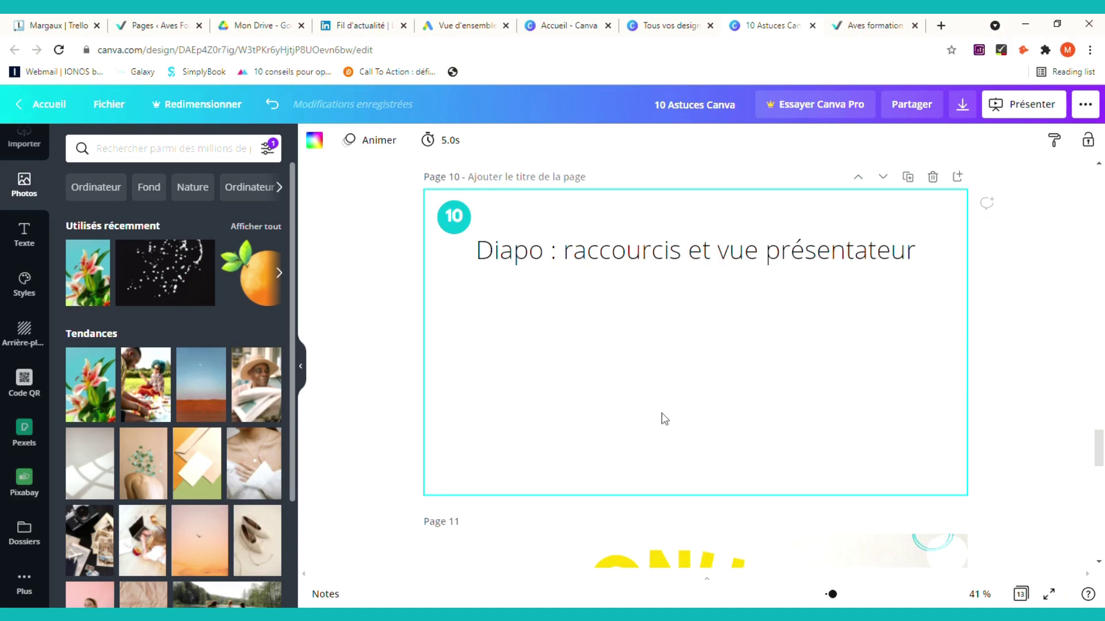
- Add a text reading "Q ; O ; B ; C" below the title in the middle of page 10
{"action": "type", "text": "tre texte de paragraphe"}
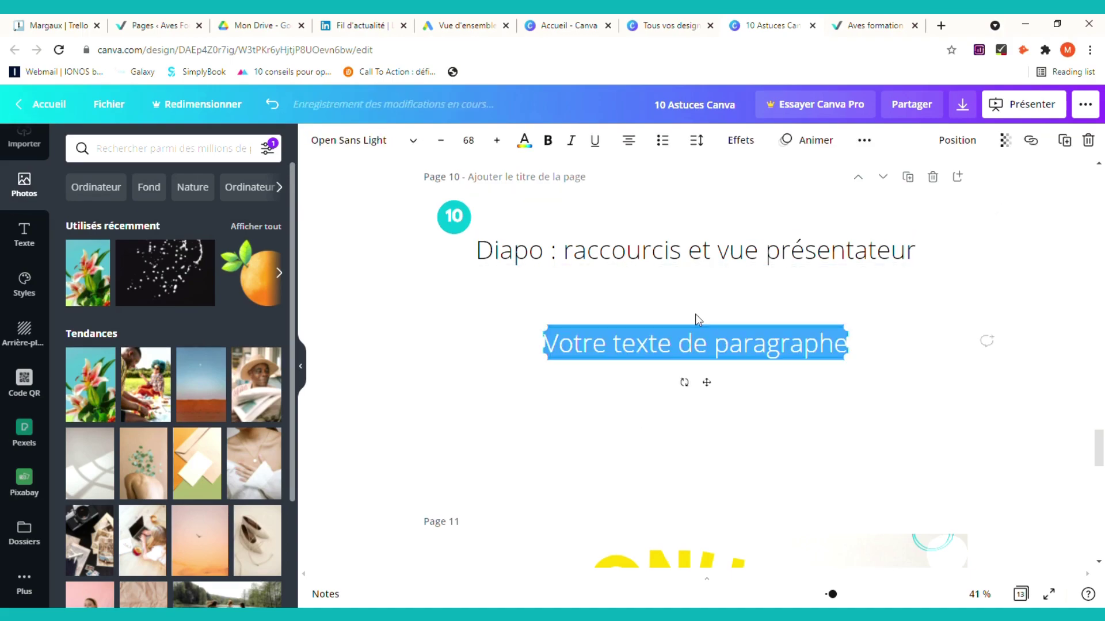
{"action": "type", "text": "Q ;"}
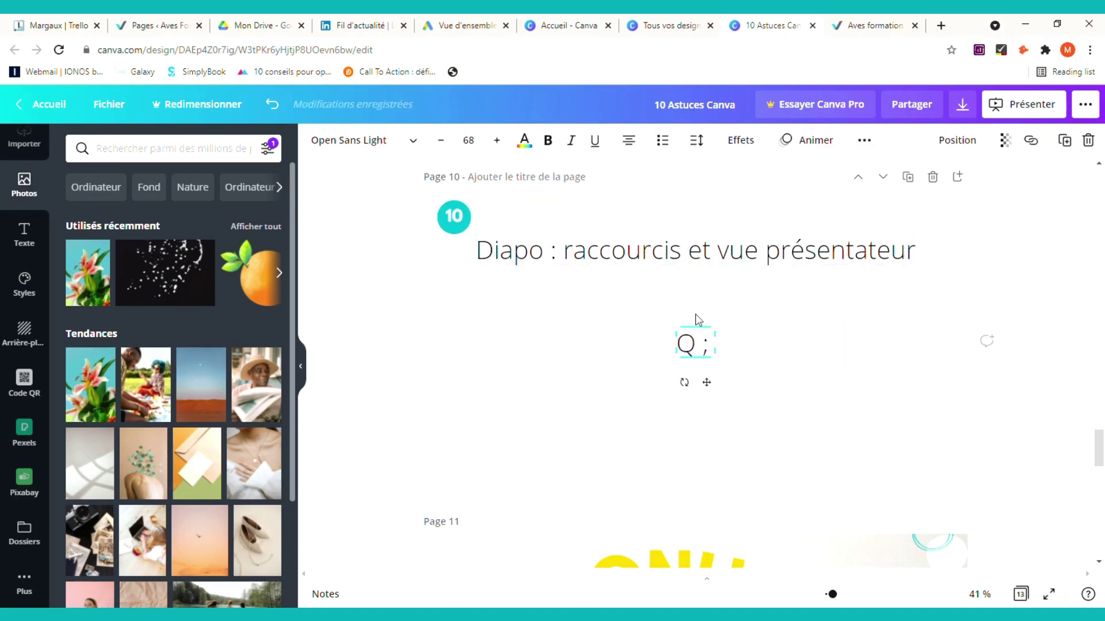
{"action": "type", "text": " O ; B ;"}
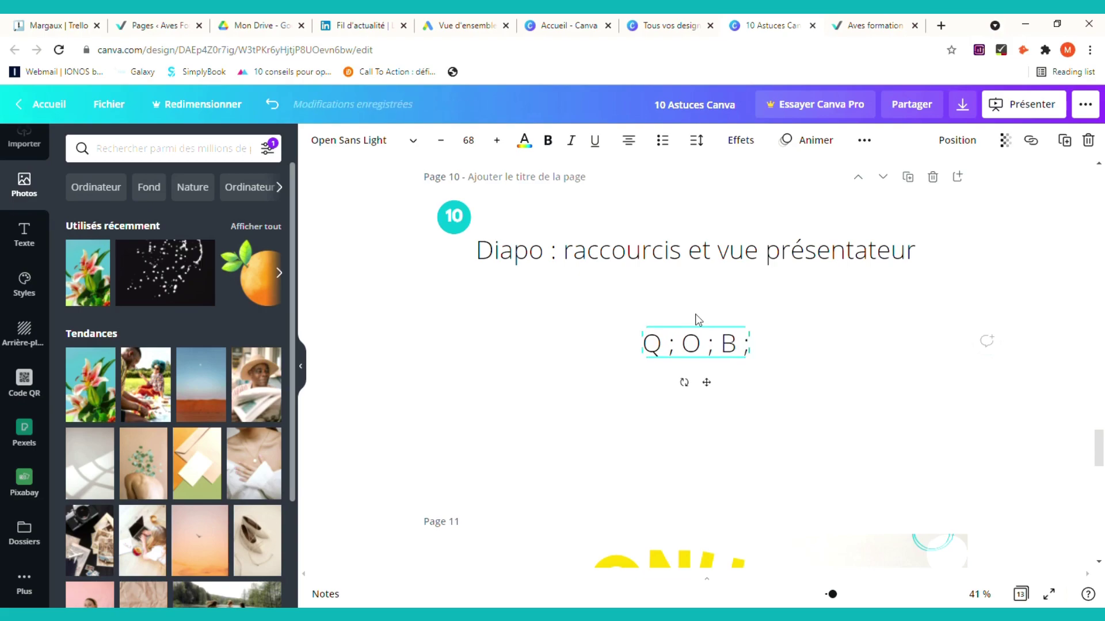
{"action": "type", "text": " C"}
{"action": "left_click", "coordinate": [849, 321]}
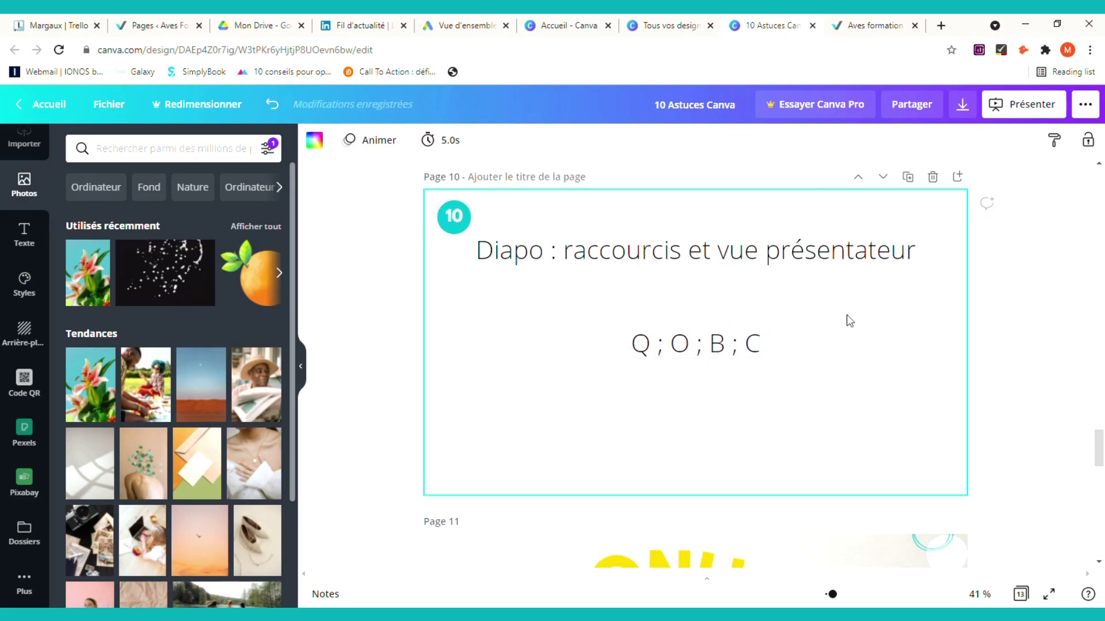
- Shift the curved yellow "BONUS" text on page 11 slightly to the right and down
{"action": "scroll", "coordinate": [930, 309], "scroll_direction": "down", "scroll_amount": 5}
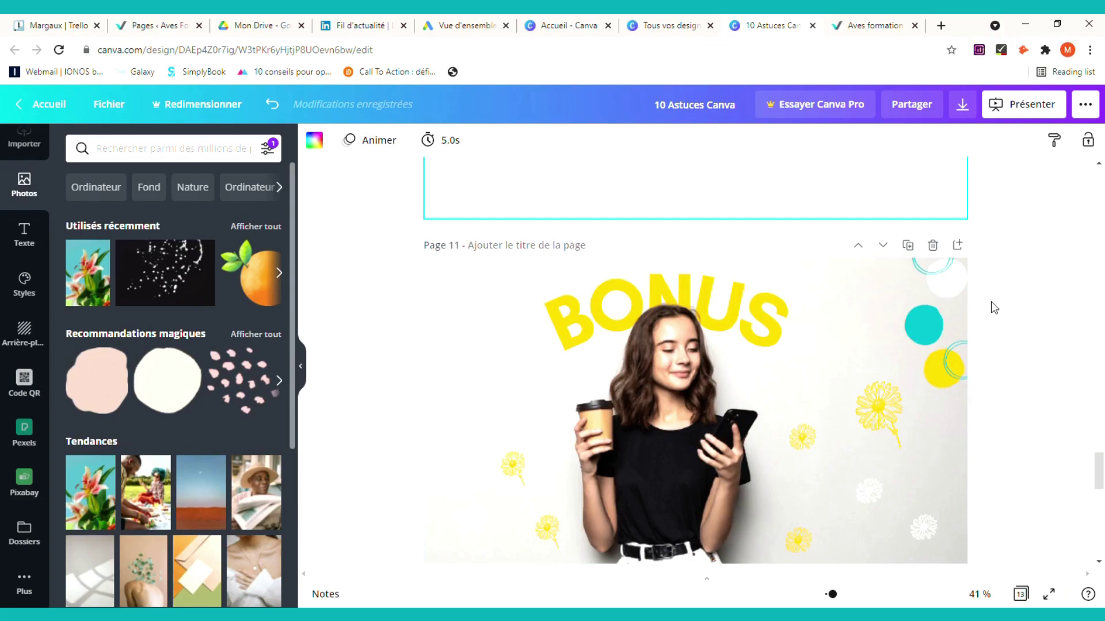
{"action": "scroll", "coordinate": [991, 306], "scroll_direction": "down", "scroll_amount": 1}
{"action": "left_click", "coordinate": [736, 227]}
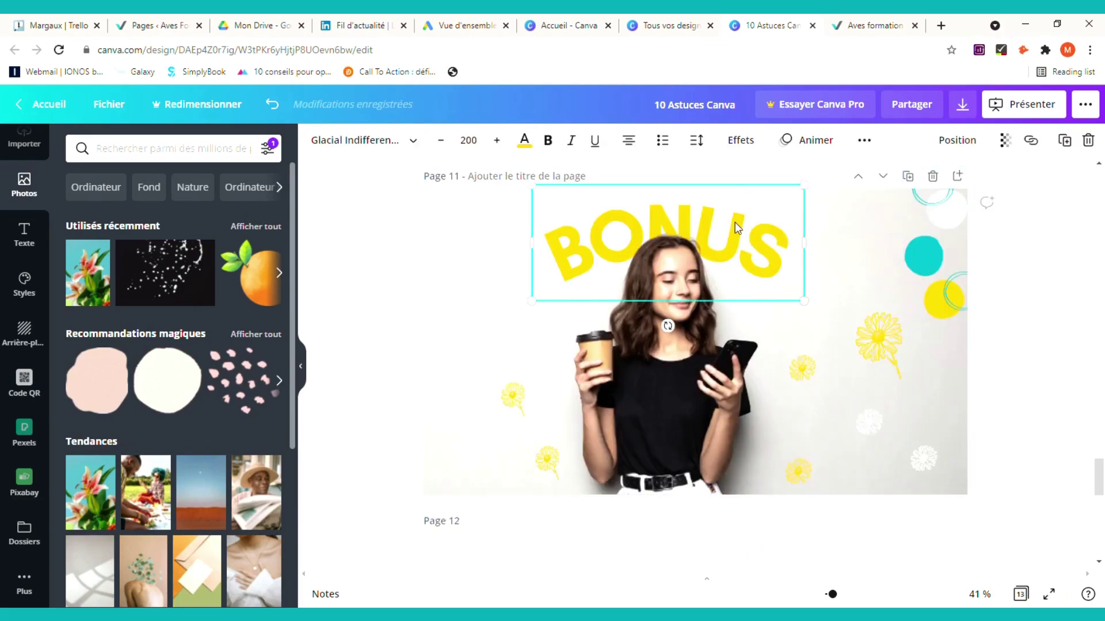
{"action": "left_click_drag", "start_coordinate": [735, 235], "coordinate": [759, 242]}
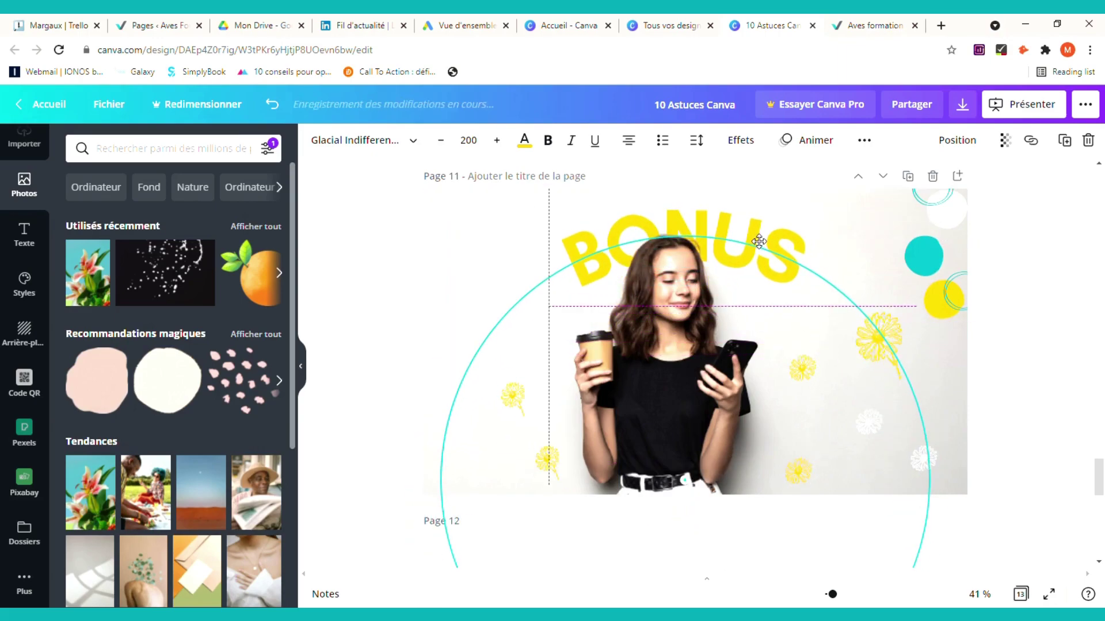
{"action": "left_click", "coordinate": [858, 238]}
- Duplicate the woman's cut-out on page 11 and move the copy to the right of the woman in the photo
{"action": "left_click", "coordinate": [681, 306]}
{"action": "key", "text": "ctrl+d"}
{"action": "left_click_drag", "start_coordinate": [809, 375], "coordinate": [851, 326]}
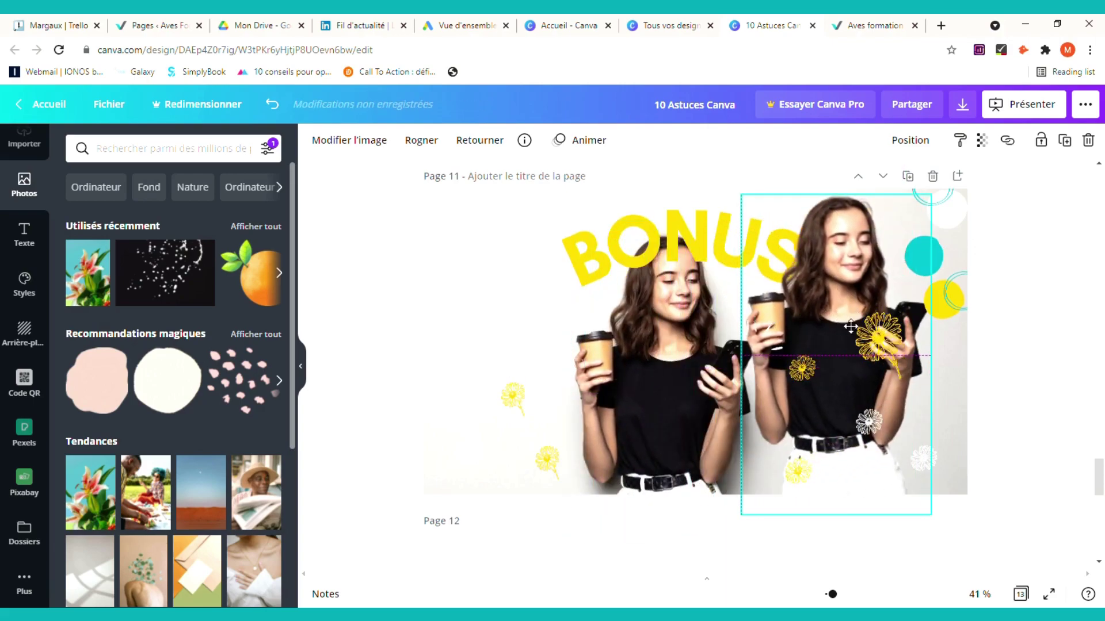
{"action": "left_click", "coordinate": [488, 224]}
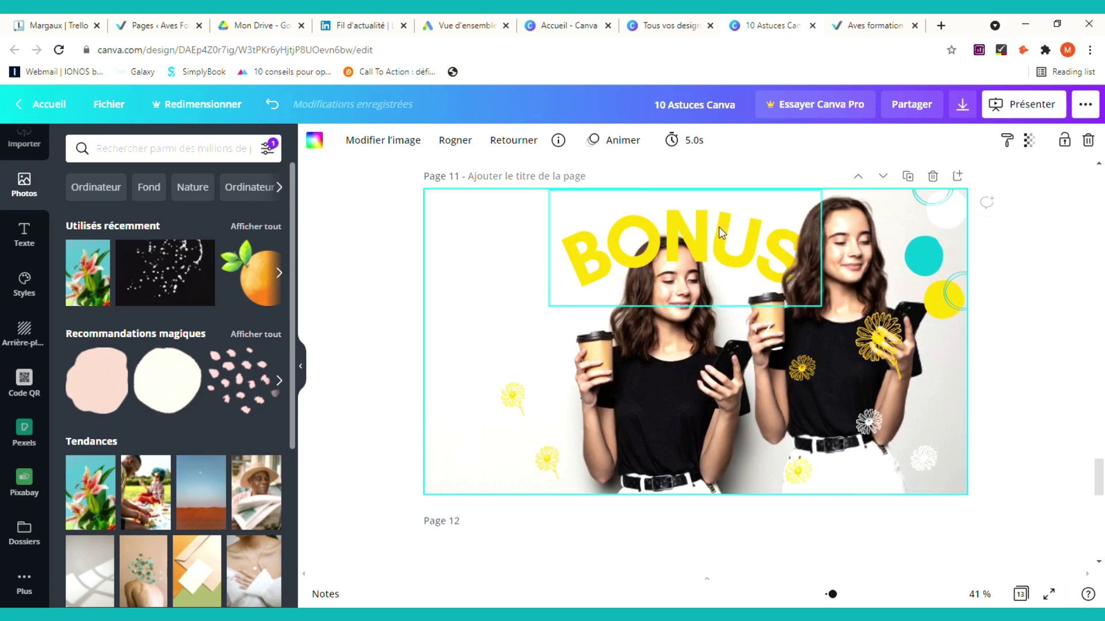
- Move the cut-out back over the woman in the background photo and shift the "BONUS" text slightly left and up
{"action": "left_click_drag", "start_coordinate": [838, 276], "coordinate": [673, 316]}
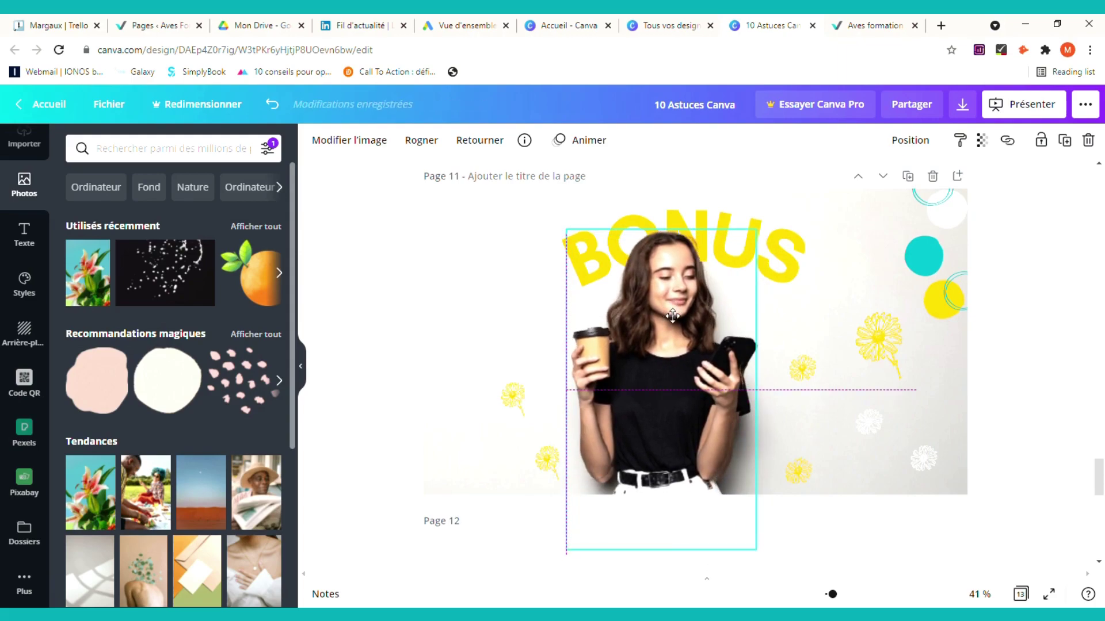
{"action": "left_click", "coordinate": [773, 260]}
{"action": "left_click_drag", "start_coordinate": [723, 263], "coordinate": [713, 260]}
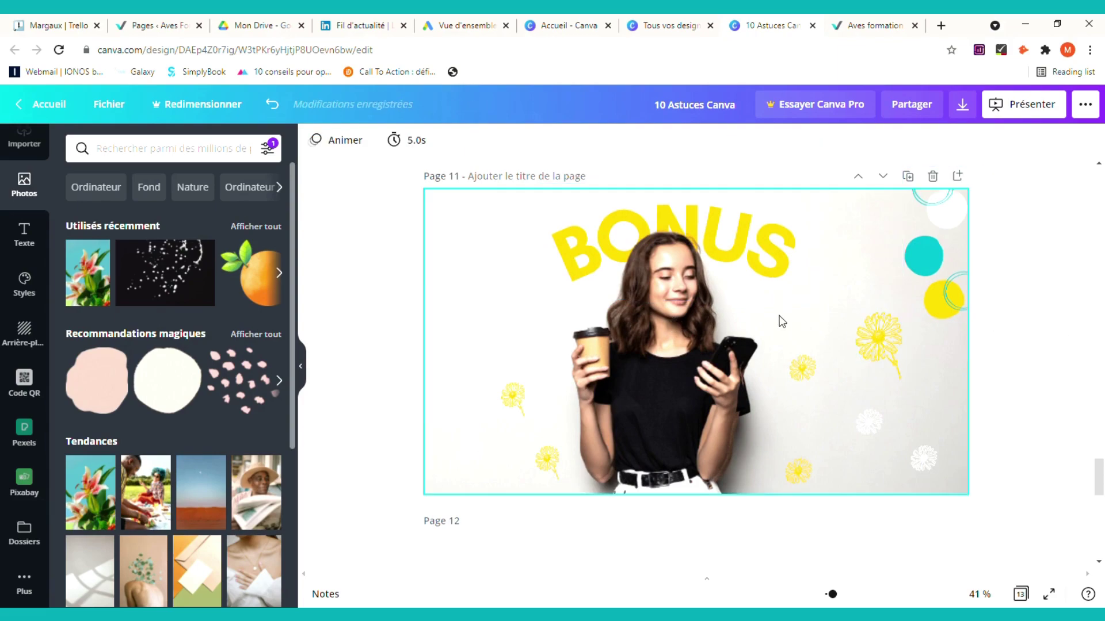
- Search the photo library for "éclat"
{"action": "left_click", "coordinate": [766, 325]}
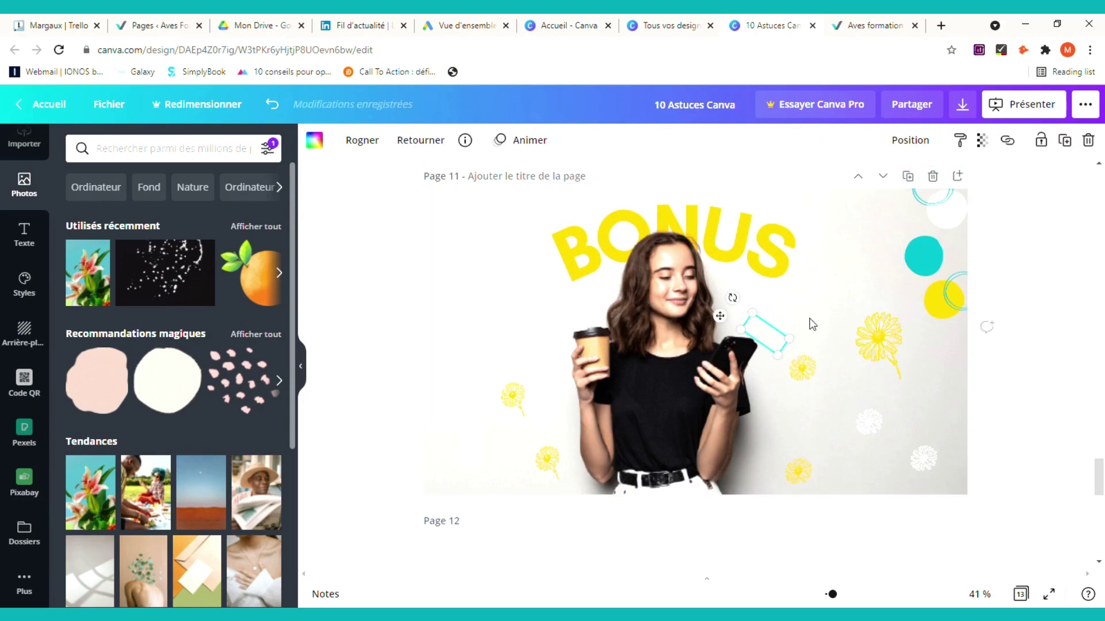
{"action": "left_click", "coordinate": [213, 144]}
{"action": "type", "text": "éclat"}
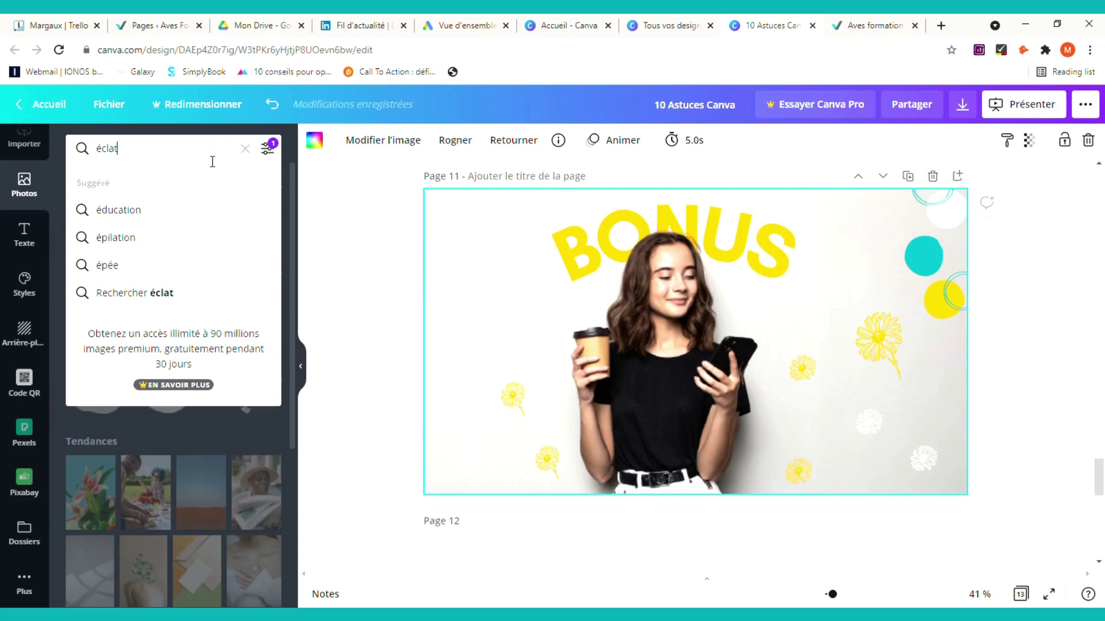
{"action": "key", "text": "Return"}
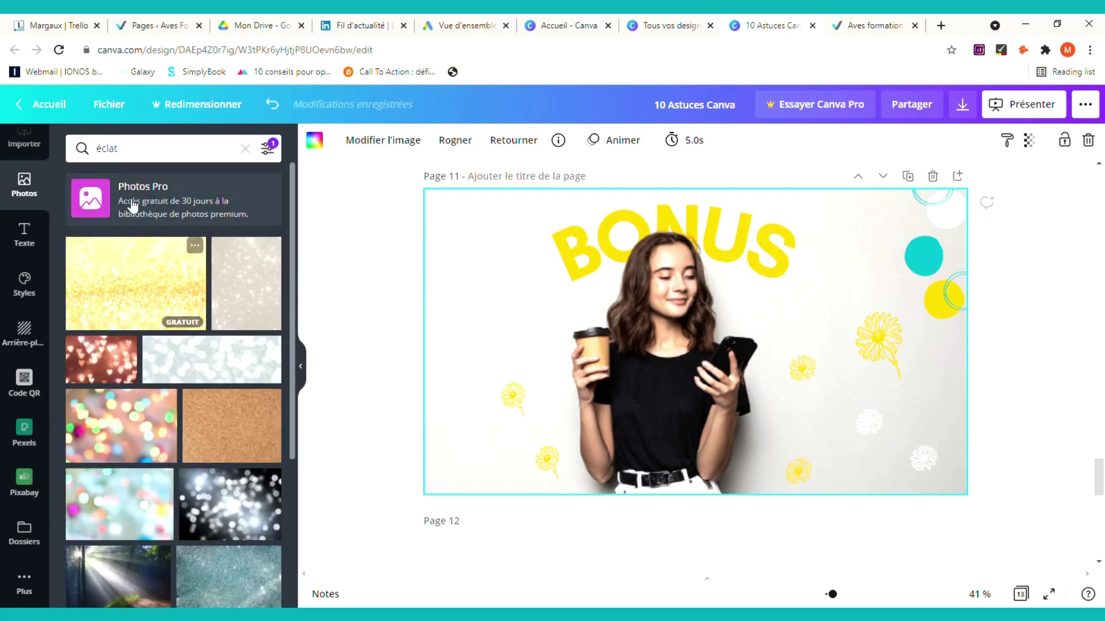
- Search the design elements for "éclat" instead of the photos
{"action": "scroll", "coordinate": [26, 228], "scroll_direction": "up", "scroll_amount": 2}
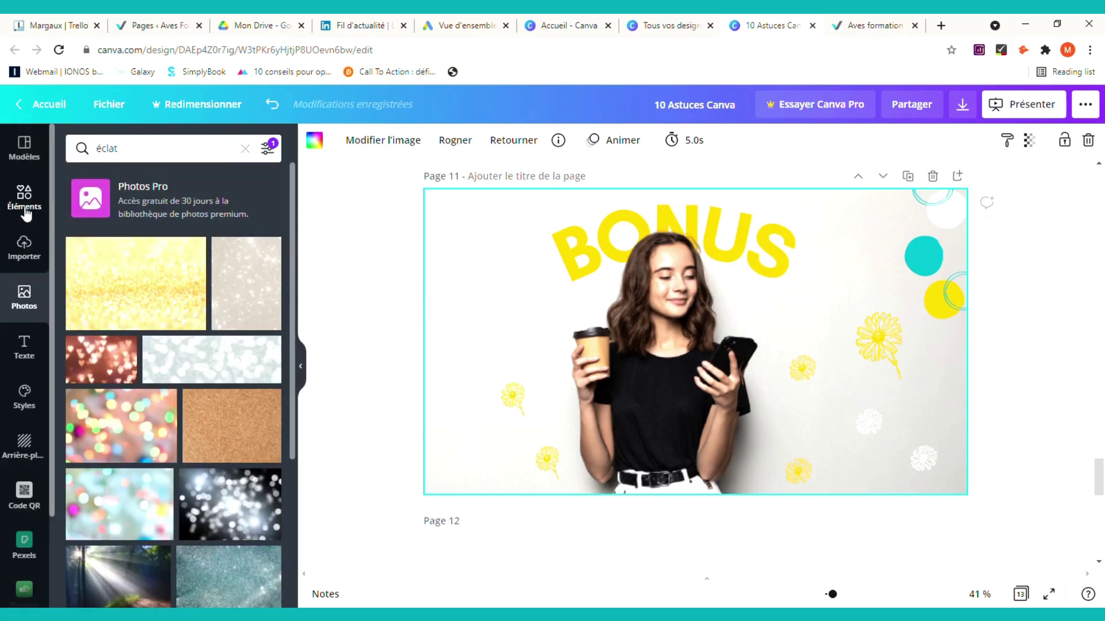
{"action": "scroll", "coordinate": [156, 165], "scroll_direction": "up", "scroll_amount": 1}
{"action": "left_click", "coordinate": [157, 165]}
{"action": "type", "text": "éclat"}
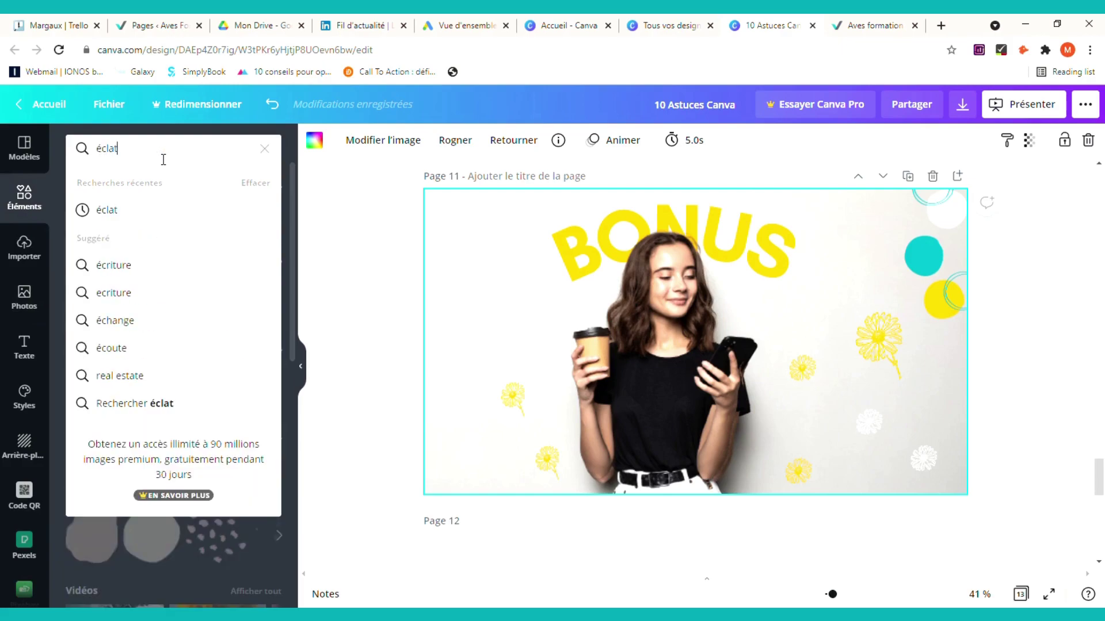
{"action": "key", "text": "Return"}
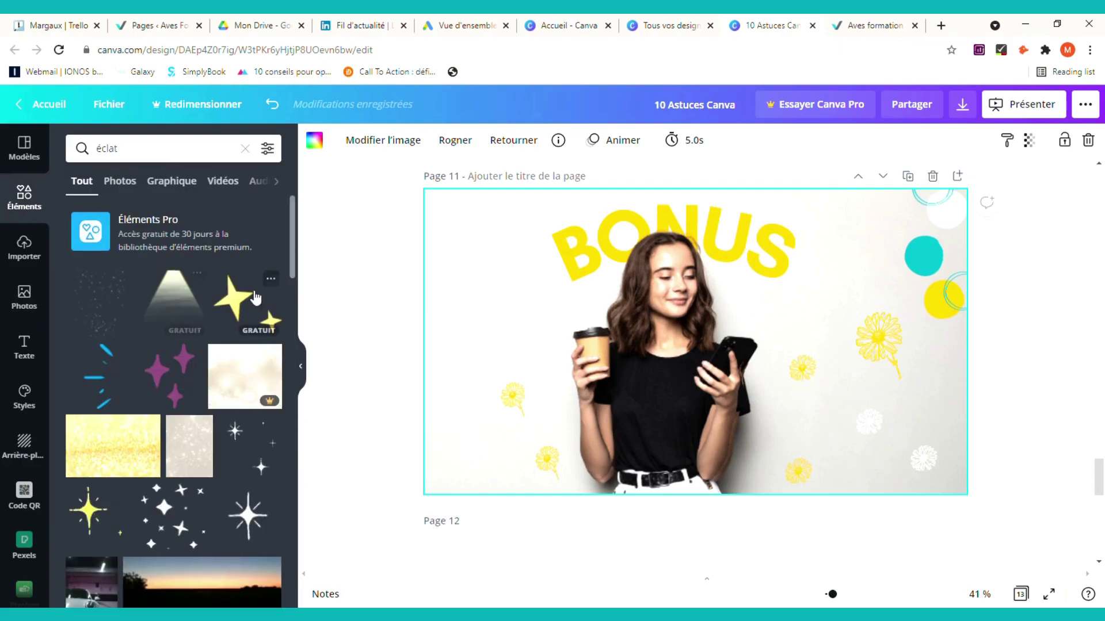
- Try the blue burst-lines graphic on page 11 beside the end of the "BONUS" text and remove it again
{"action": "left_click", "coordinate": [114, 370]}
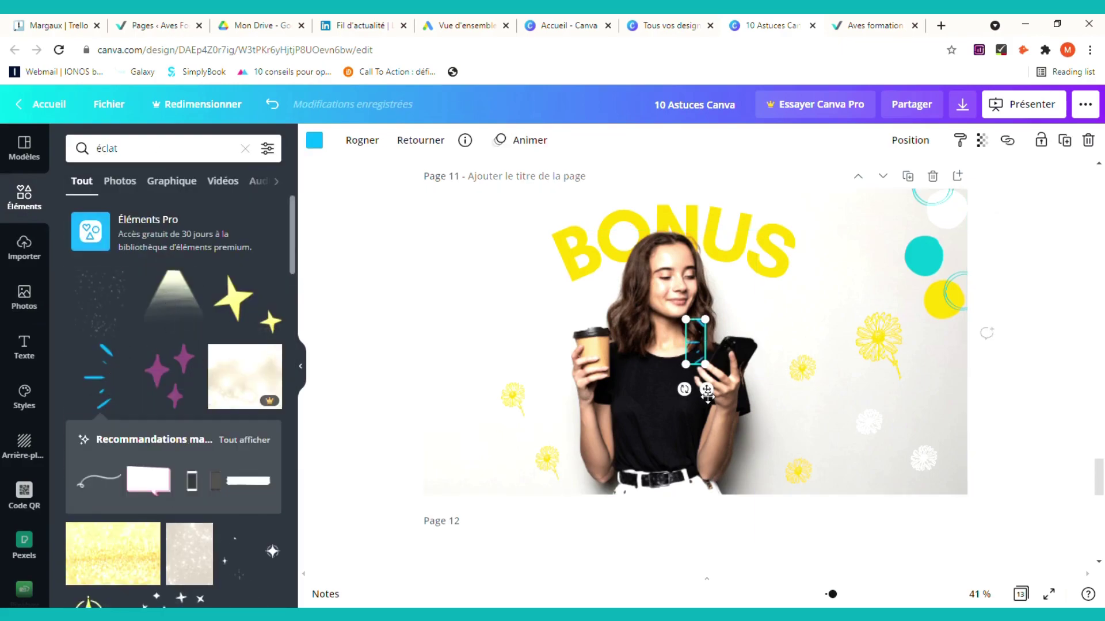
{"action": "left_click_drag", "start_coordinate": [817, 358], "coordinate": [816, 349]}
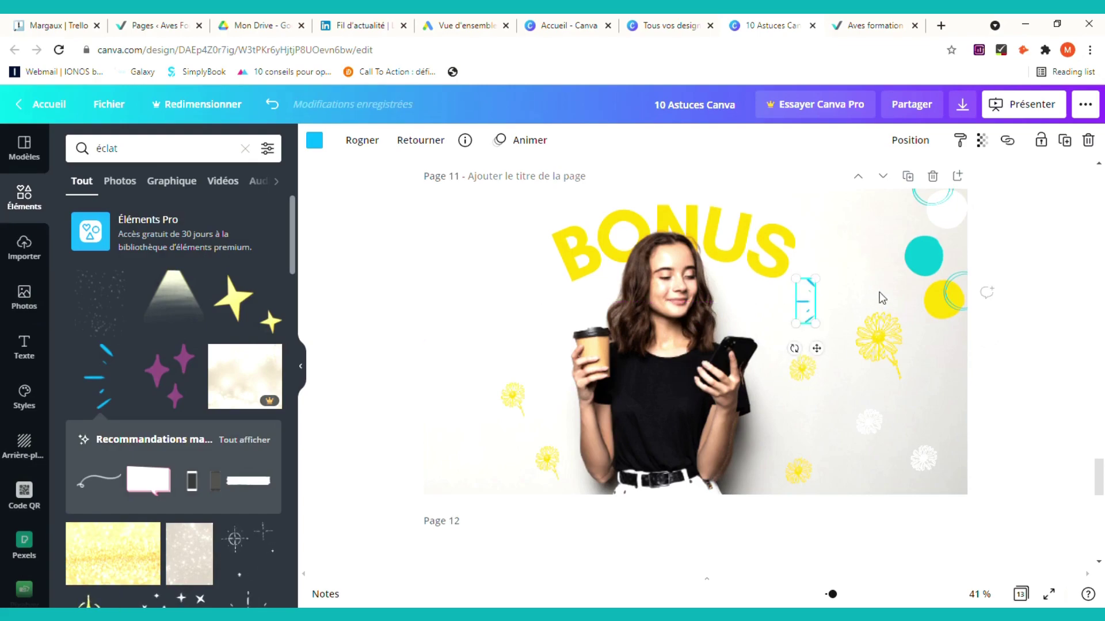
{"action": "key", "text": "Delete"}
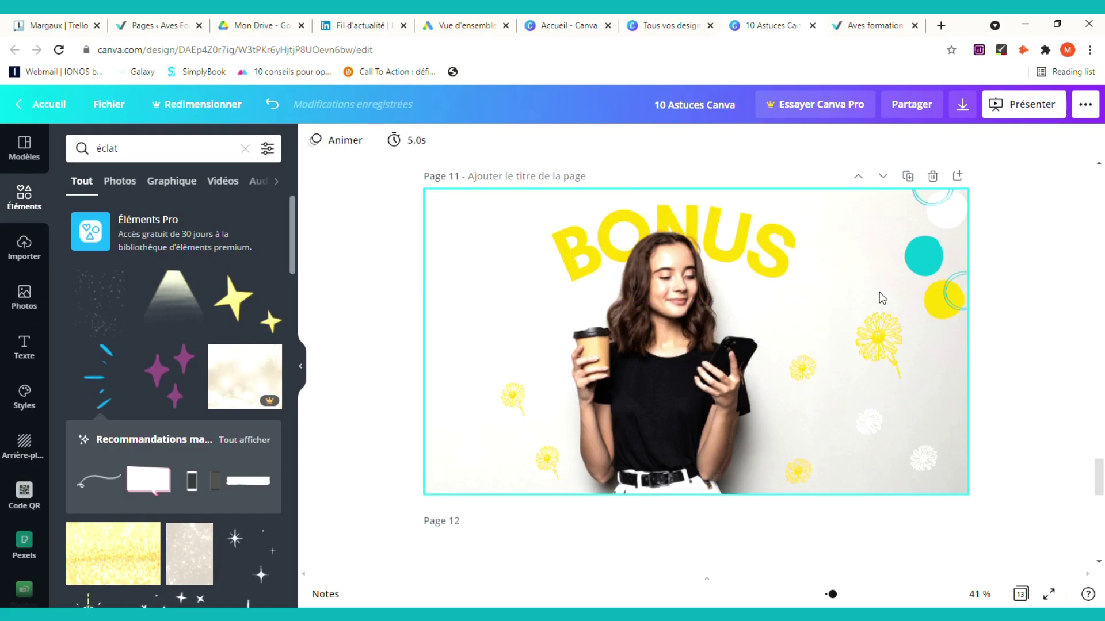